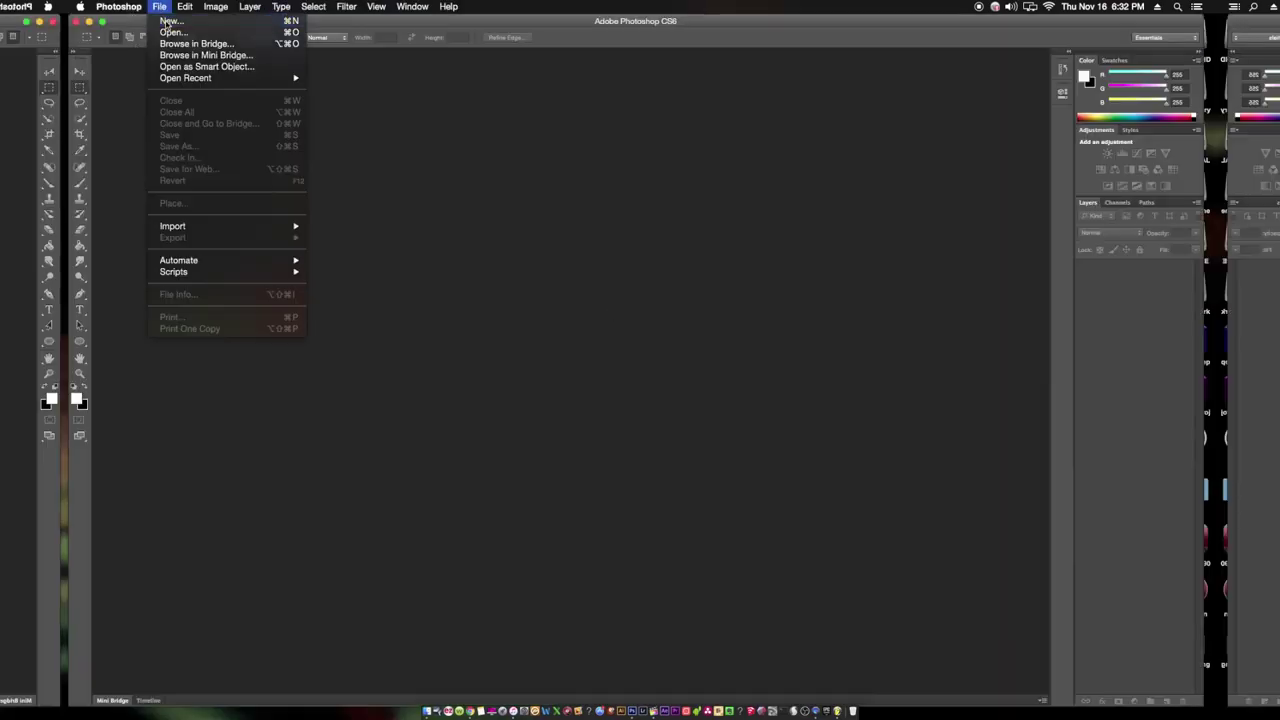
Create a 6500 × 6500 px, 300 ppi white-background document from the HUGE PRINTS preset.
click(168, 21)
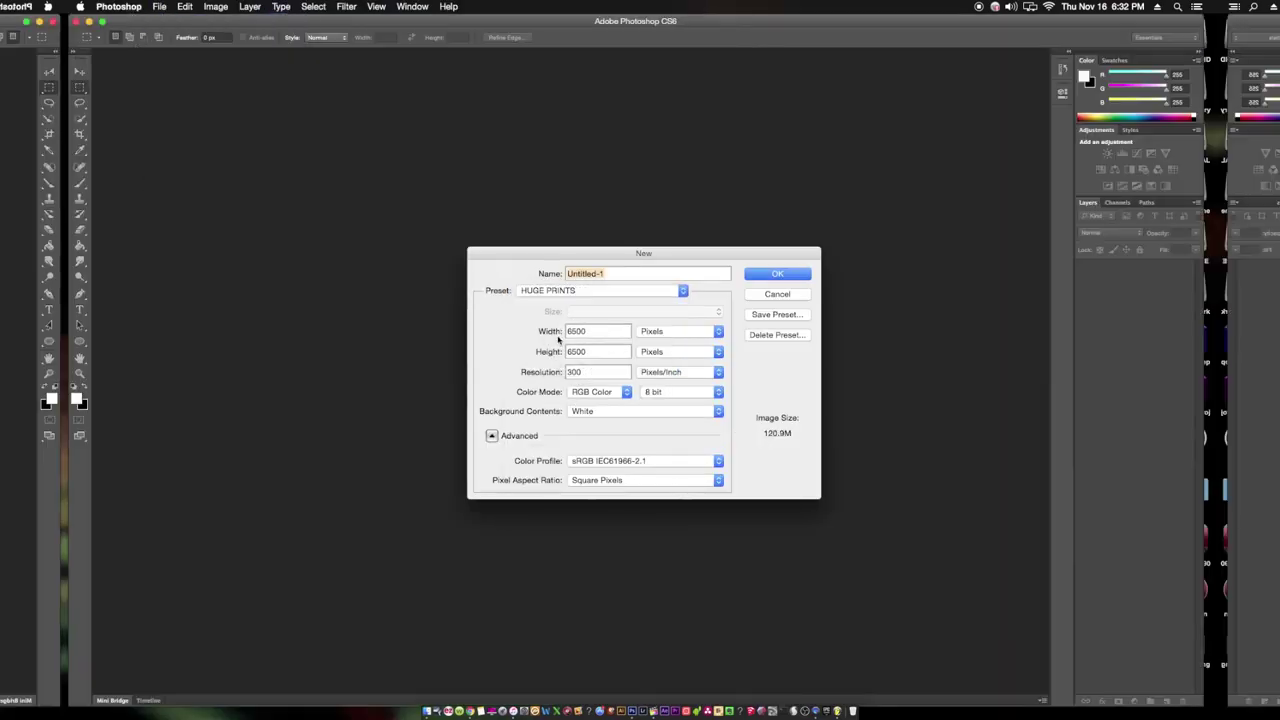
key(Return)
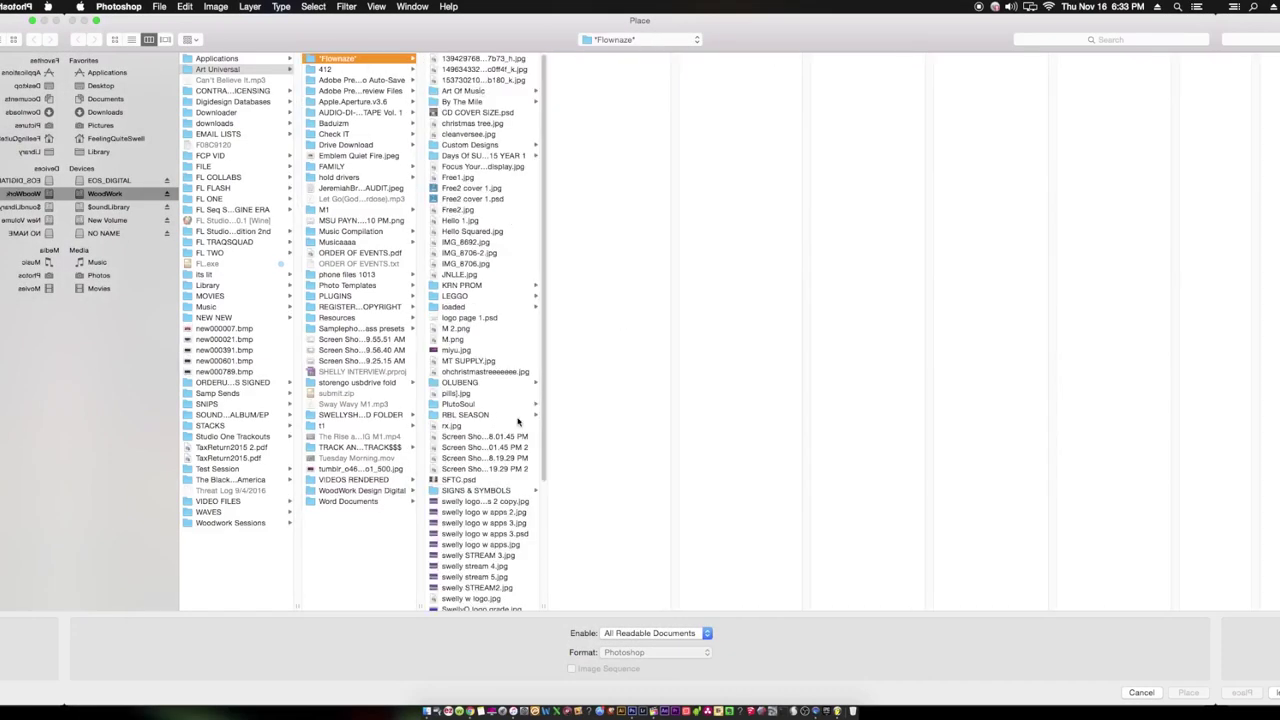
Place the abstract blue shard PNG and scale it into the lower-left of the canvas.
click(518, 414)
key(Right)
key(Right)
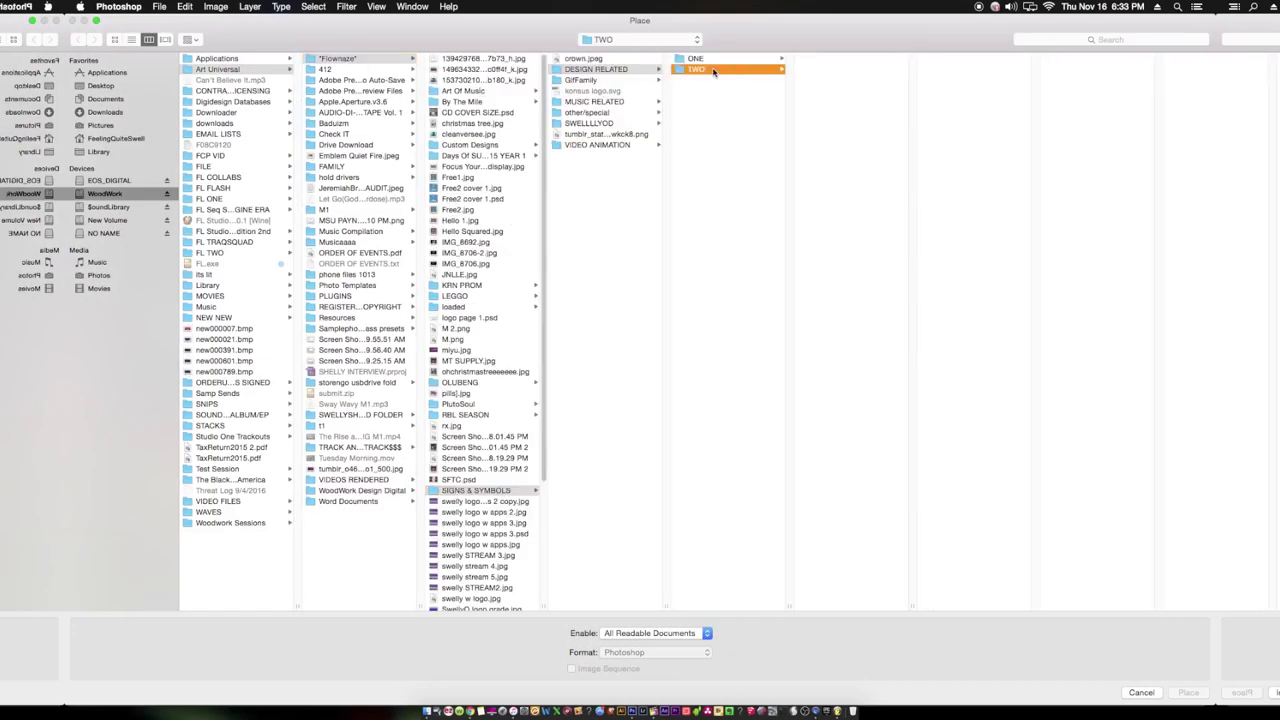
key(Right)
key(Right)
key(Return)
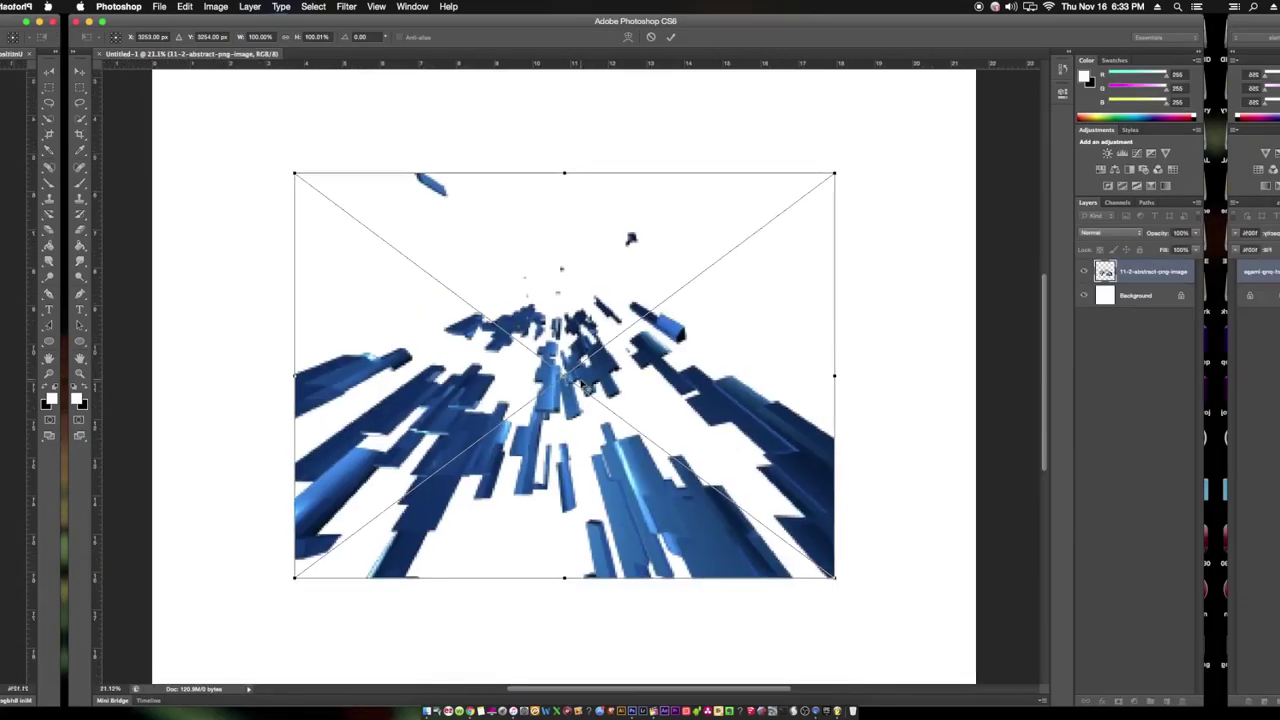
drag(690, 427, 600, 455)
key(Return)
Duplicate the shard layer, move it right and flip it horizontally as a mirror image.
key(ctrl+alt+t)
drag(517, 474, 737, 474)
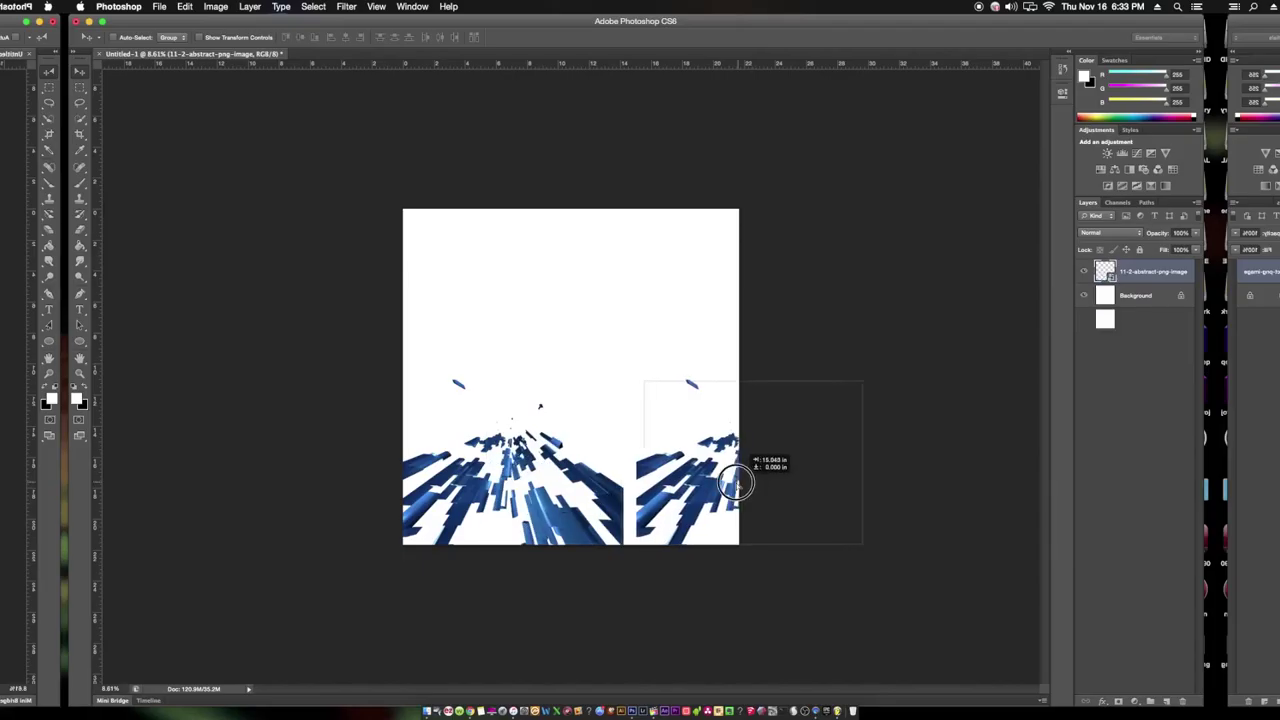
right_click(652, 451)
click(706, 598)
key(Return)
scroll(690, 440, up, 5)
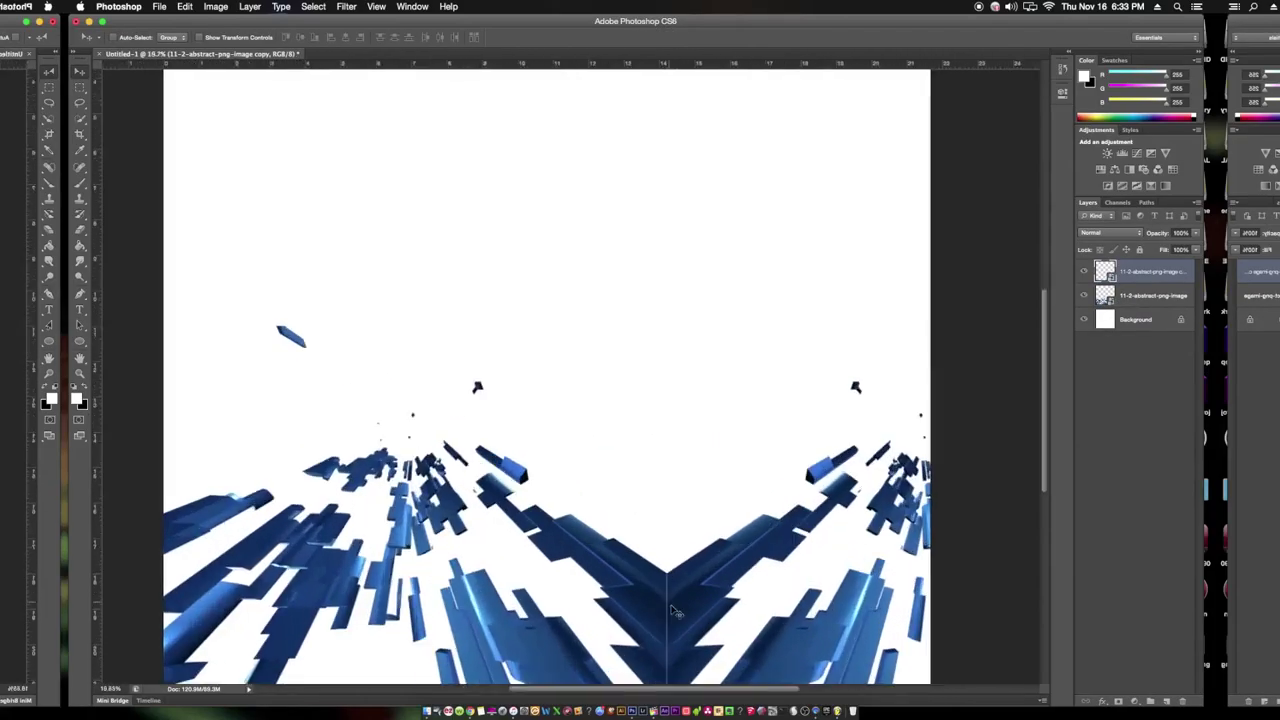
scroll(690, 440, up, 5)
scroll(714, 380, down, 5)
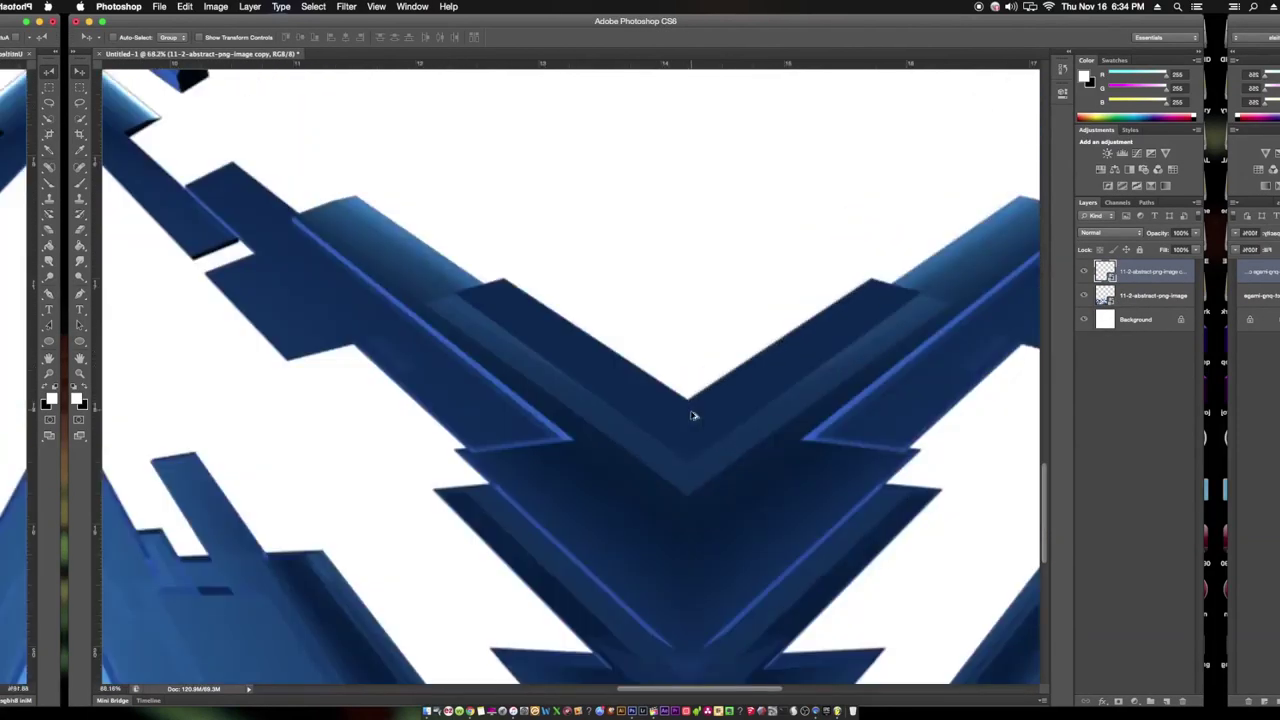
scroll(691, 414, down, 5)
Resize both mirrored shard layers together across the canvas.
key(ctrl+alt+a)
key(ctrl+t)
drag(822, 380, 806, 386)
key(Return)
Duplicate the pair, flip it vertically onto the top edge, and merge all four shard layers.
drag(573, 538, 586, 366)
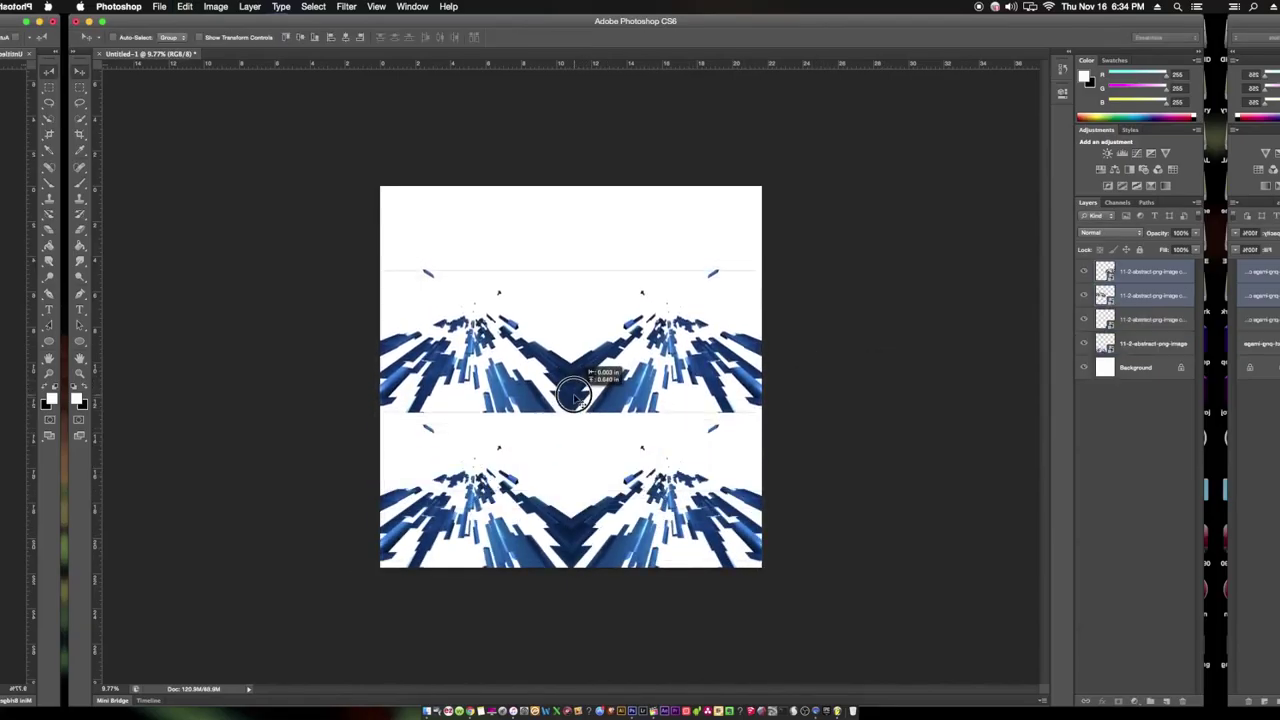
key(ctrl+t)
right_click(708, 357)
click(737, 526)
key(Return)
drag(757, 424, 757, 340)
key(ctrl+e)
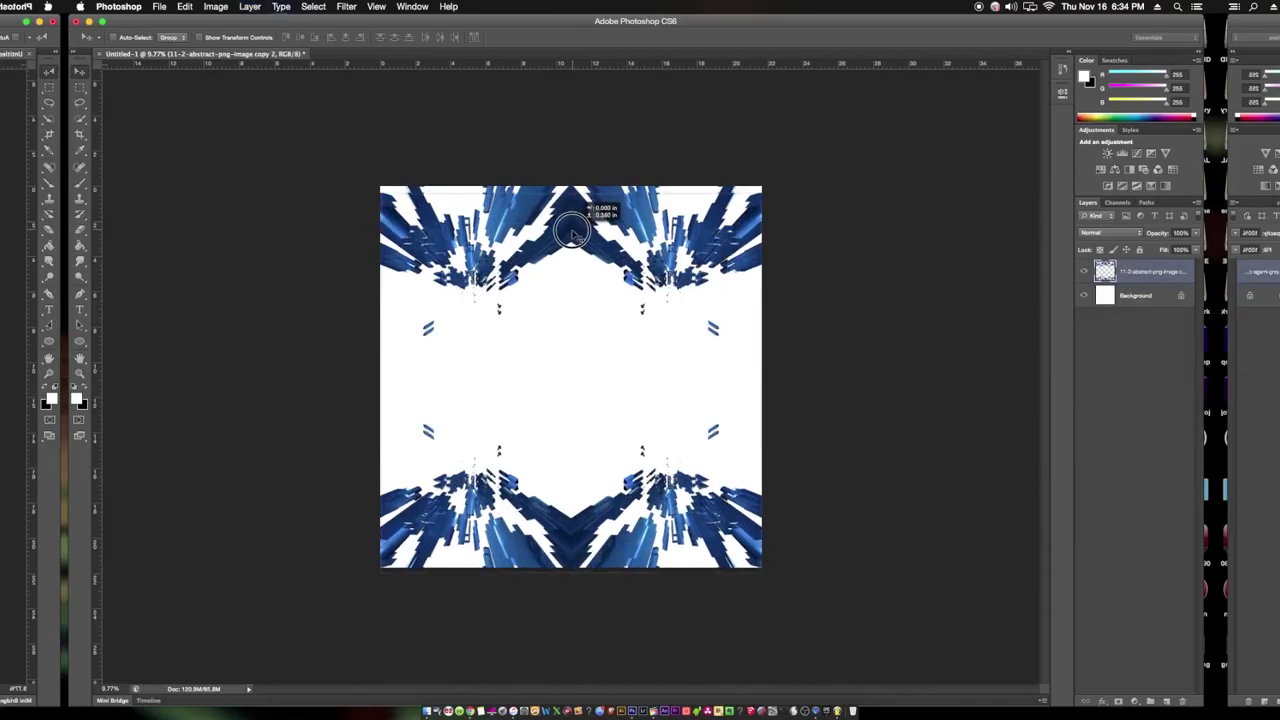
Duplicate the merged shard layer and rotate the copy about 75 degrees around the centre.
key(ctrl+j)
key(ctrl+t)
drag(775, 200, 441, 108)
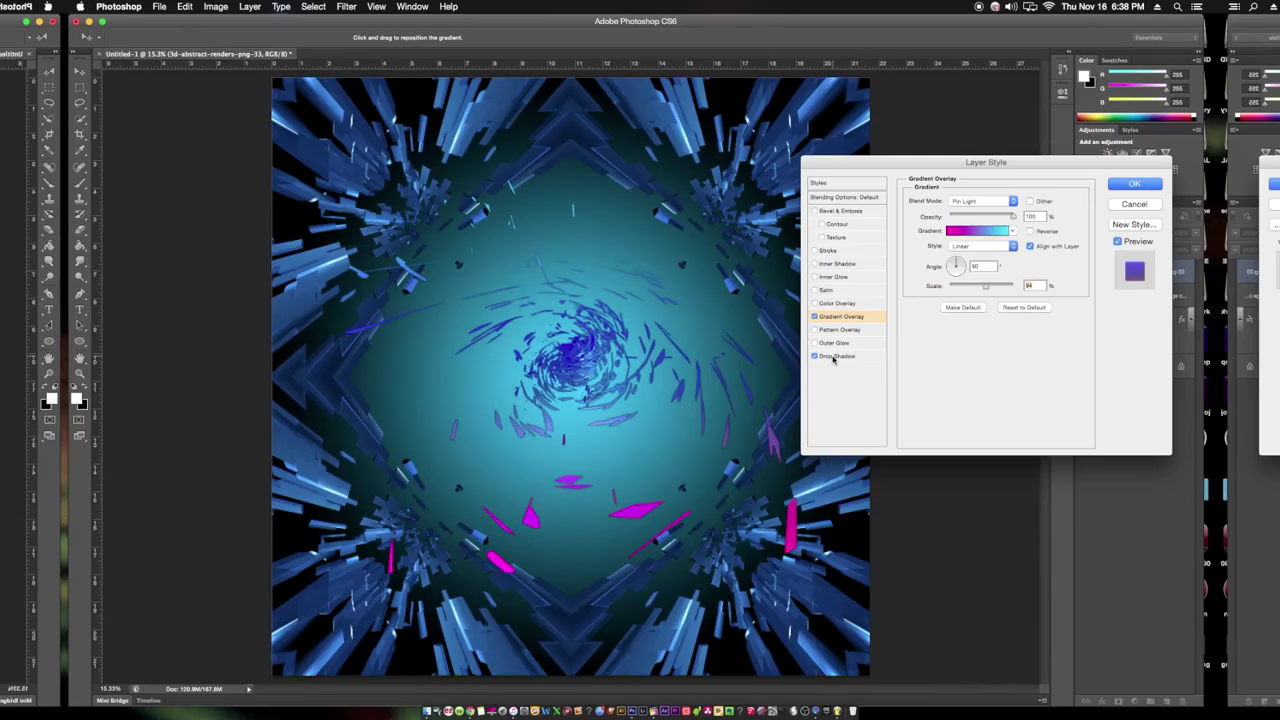
Add a drop shadow with a larger distance to the swirl layer and confirm the Layer Style.
click(836, 356)
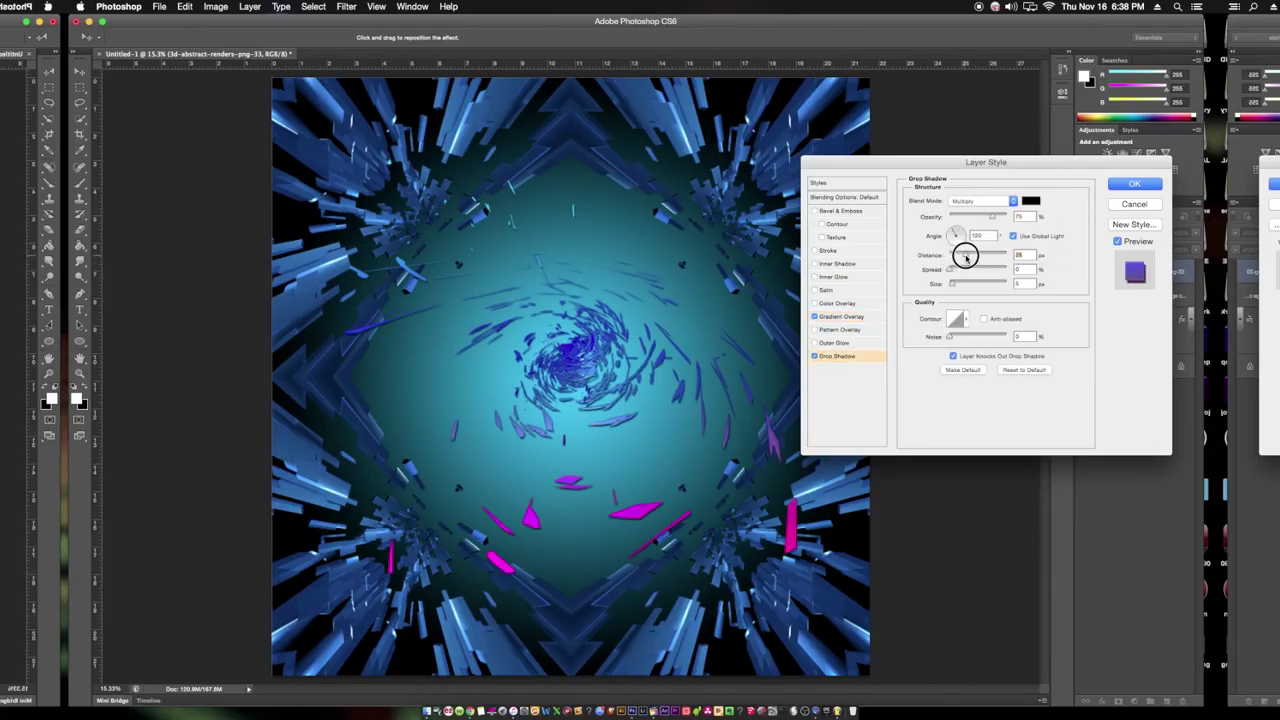
mouse_move(963, 254)
mouse_down()
mouse_move(985, 254)
mouse_move(964, 285)
mouse_up()
click(1145, 184)
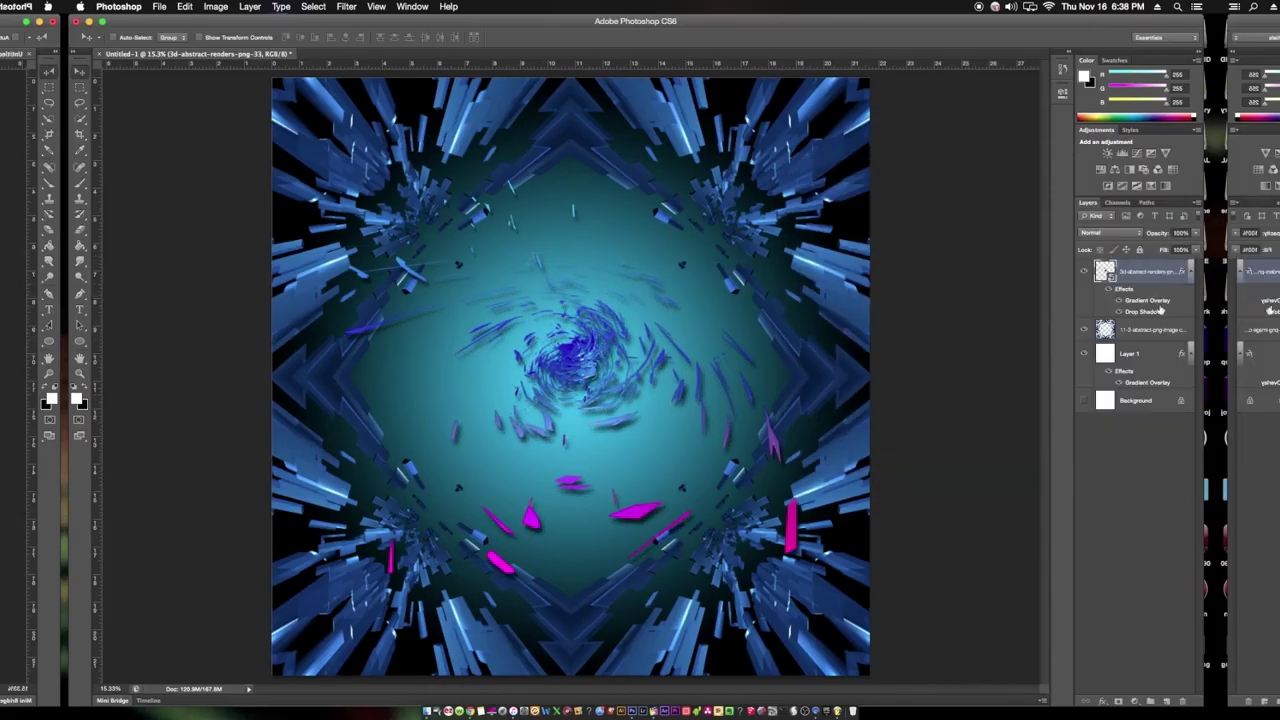
Hide the upper shard layers, rasterize the Layer 1 copy glow, and apply the Extrude filter.
click(1138, 354)
right_click(1140, 358)
drag(1084, 272, 1084, 330)
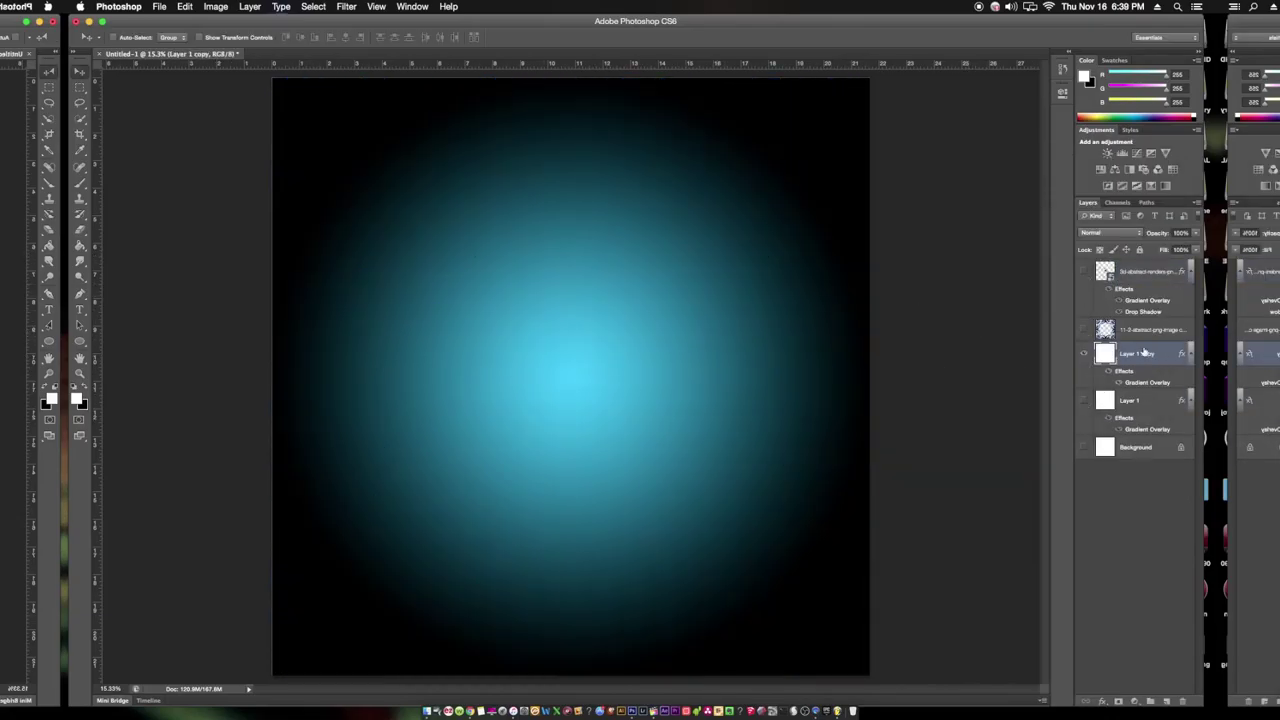
right_click(1140, 354)
click(1080, 440)
click(346, 6)
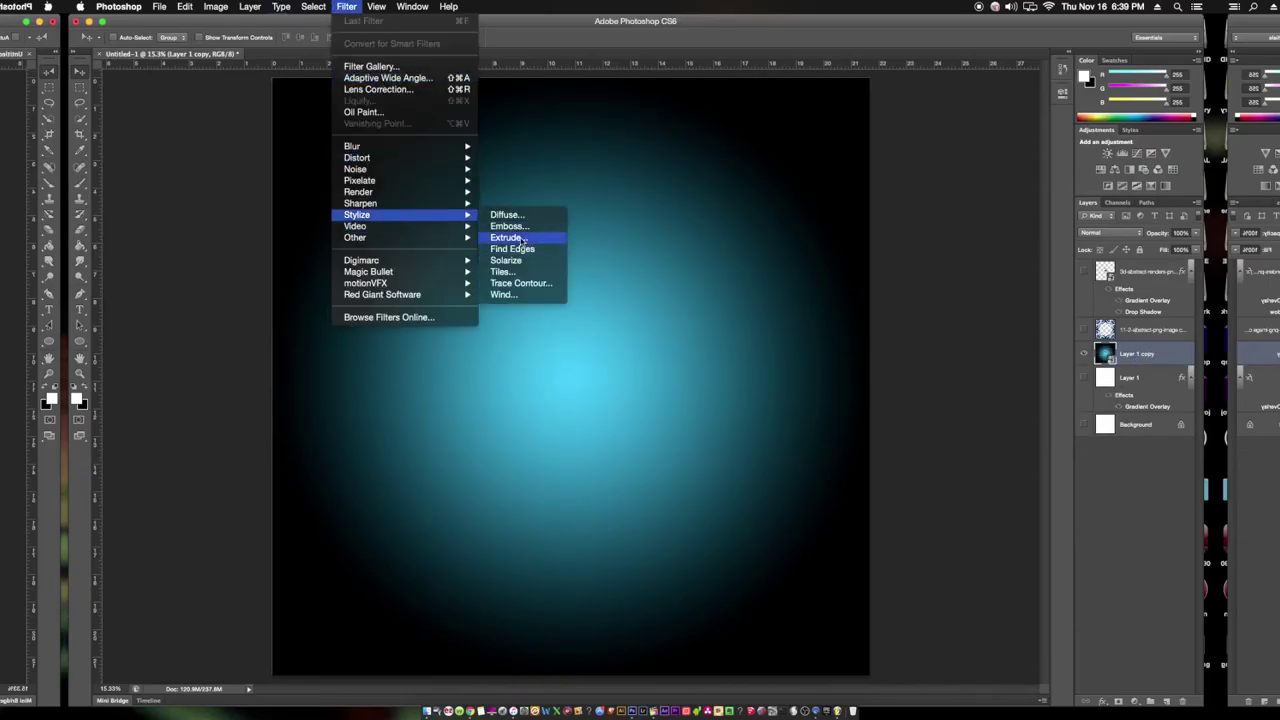
click(515, 239)
click(716, 238)
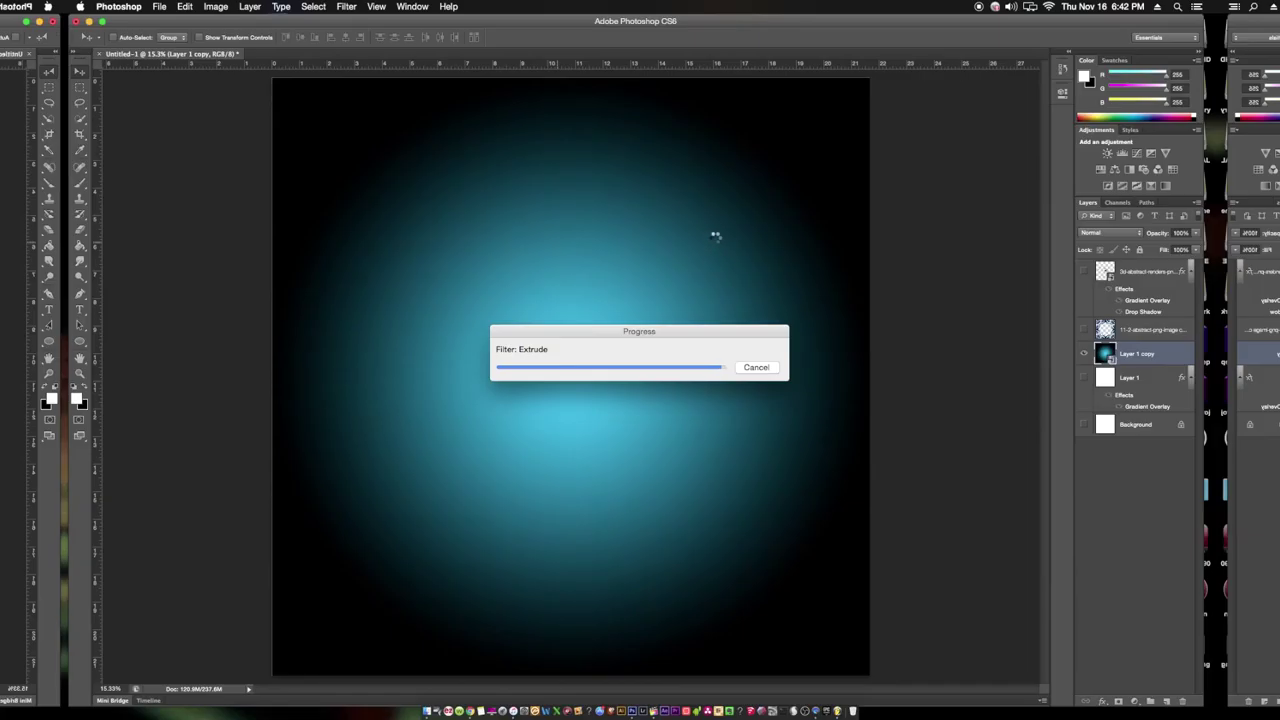
Turn the blue shard frame back on and toggle the magenta shard layer to compare.
click(1084, 329)
click(1085, 272)
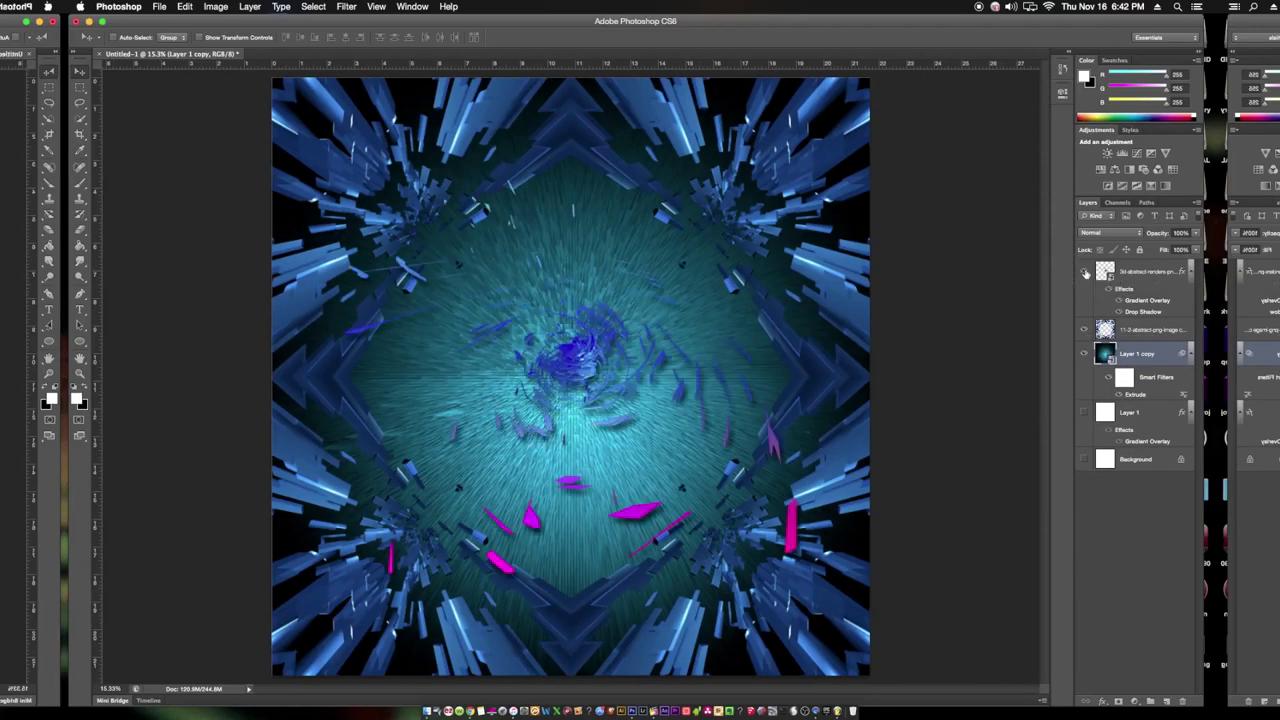
click(1085, 272)
click(1085, 272)
click(1085, 272)
click(159, 6)
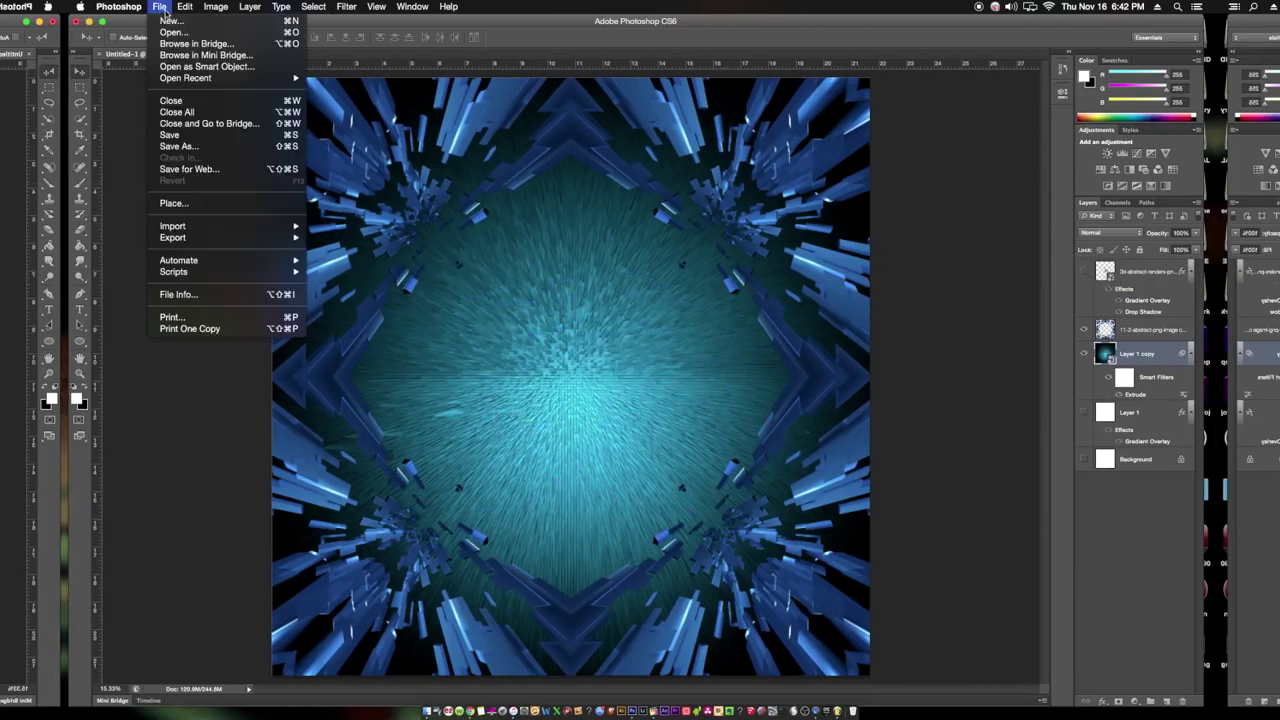
Place the 3D object image and enlarge it over the canvas centre.
click(195, 198)
click(1188, 692)
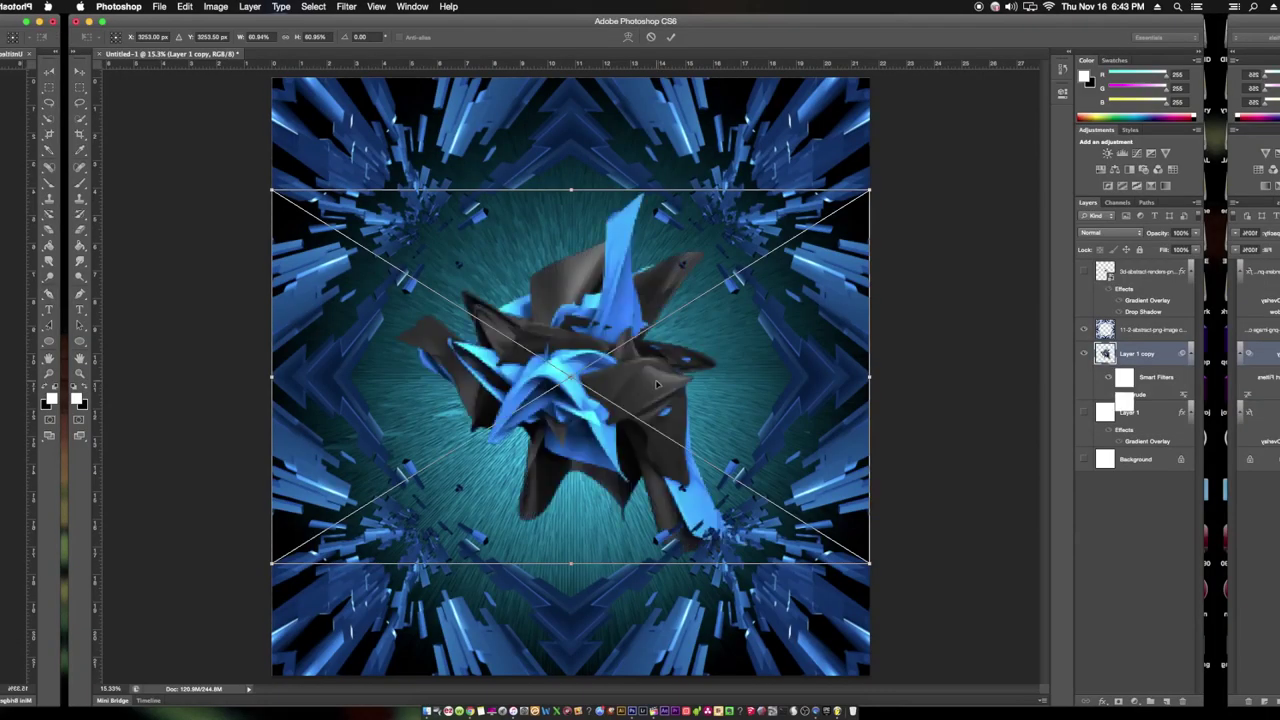
drag(871, 189, 893, 158)
key(Return)
Add a Gradient Overlay to the object with a red stop and Overlay blend mode.
right_click(1150, 272)
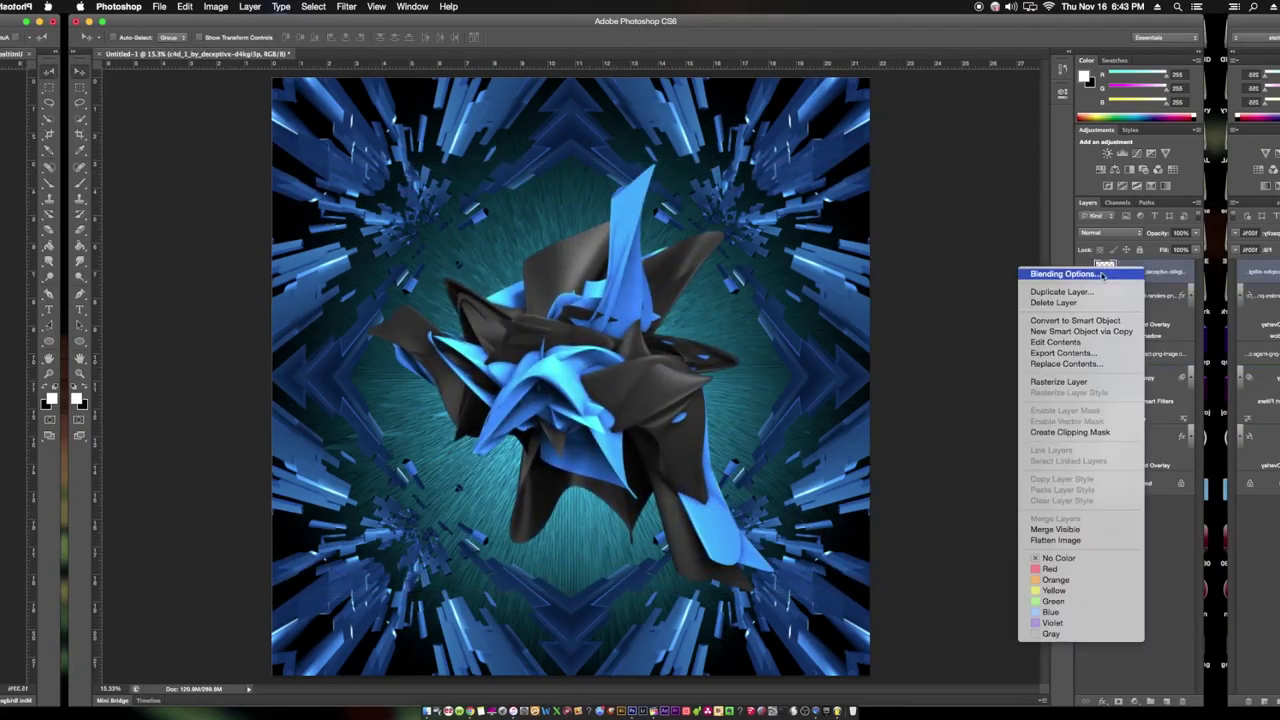
click(1060, 276)
click(840, 316)
click(945, 285)
double_click(908, 366)
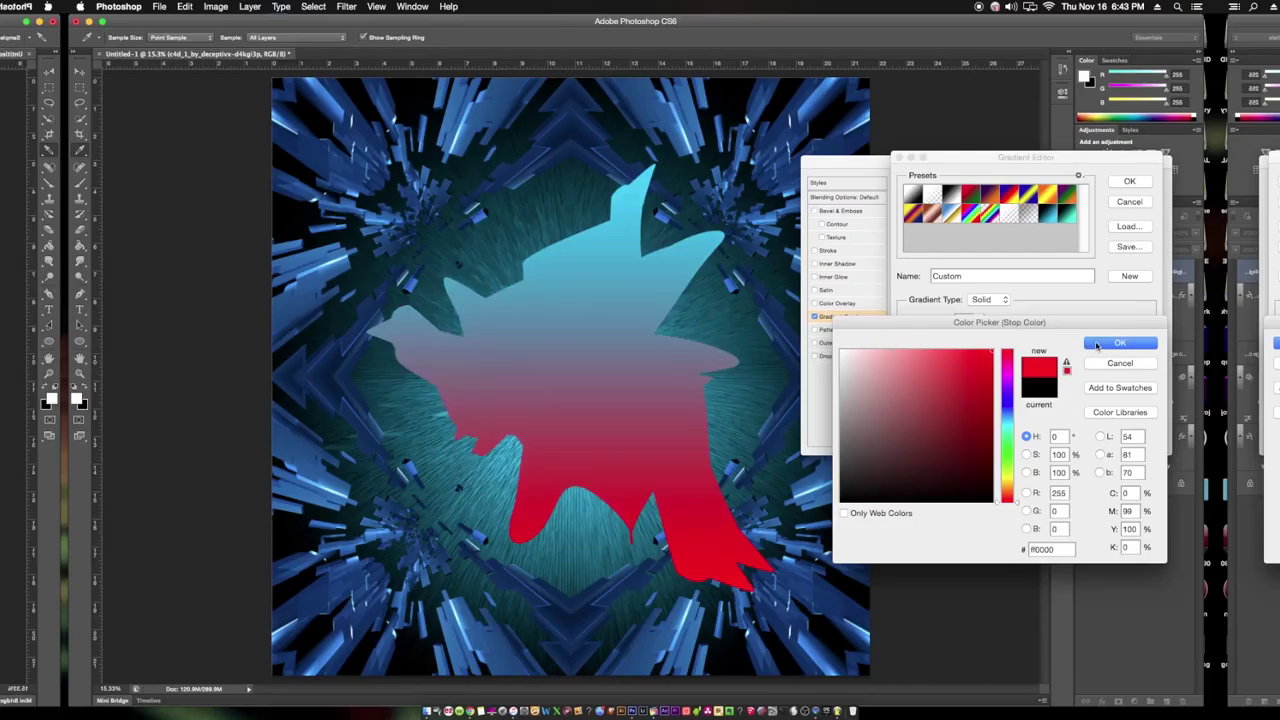
click(1129, 181)
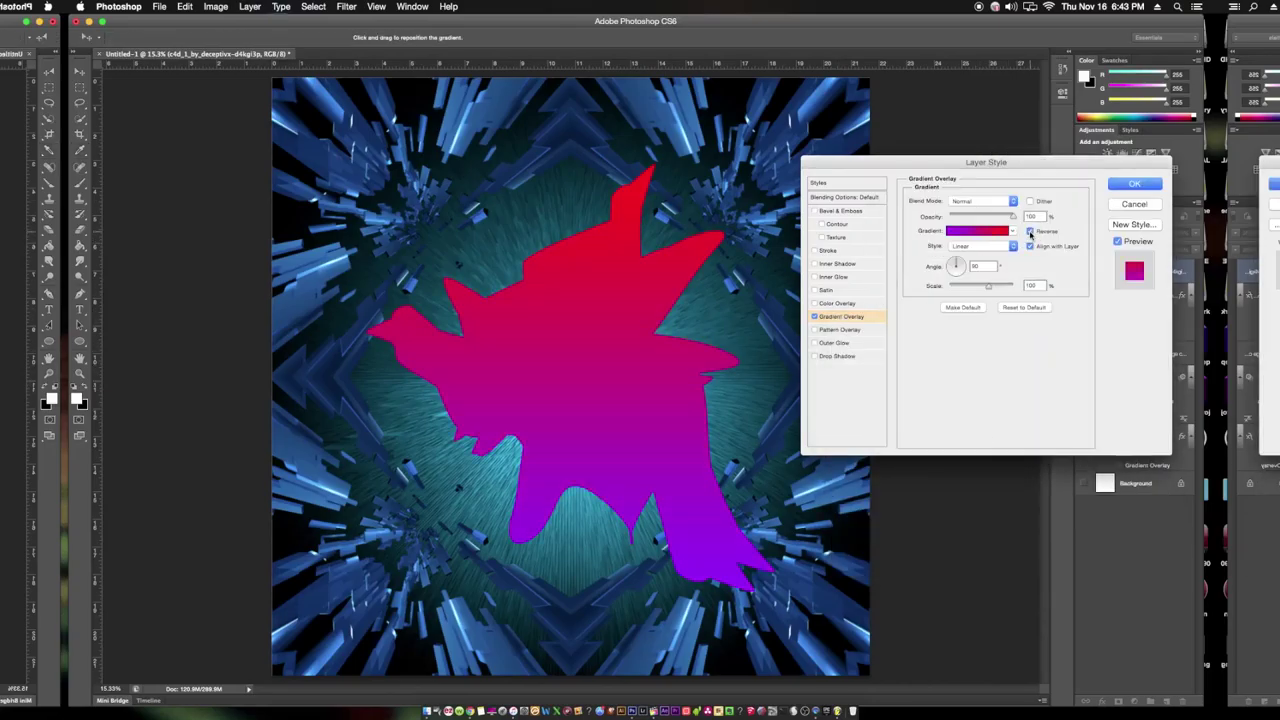
click(983, 201)
click(971, 206)
click(972, 203)
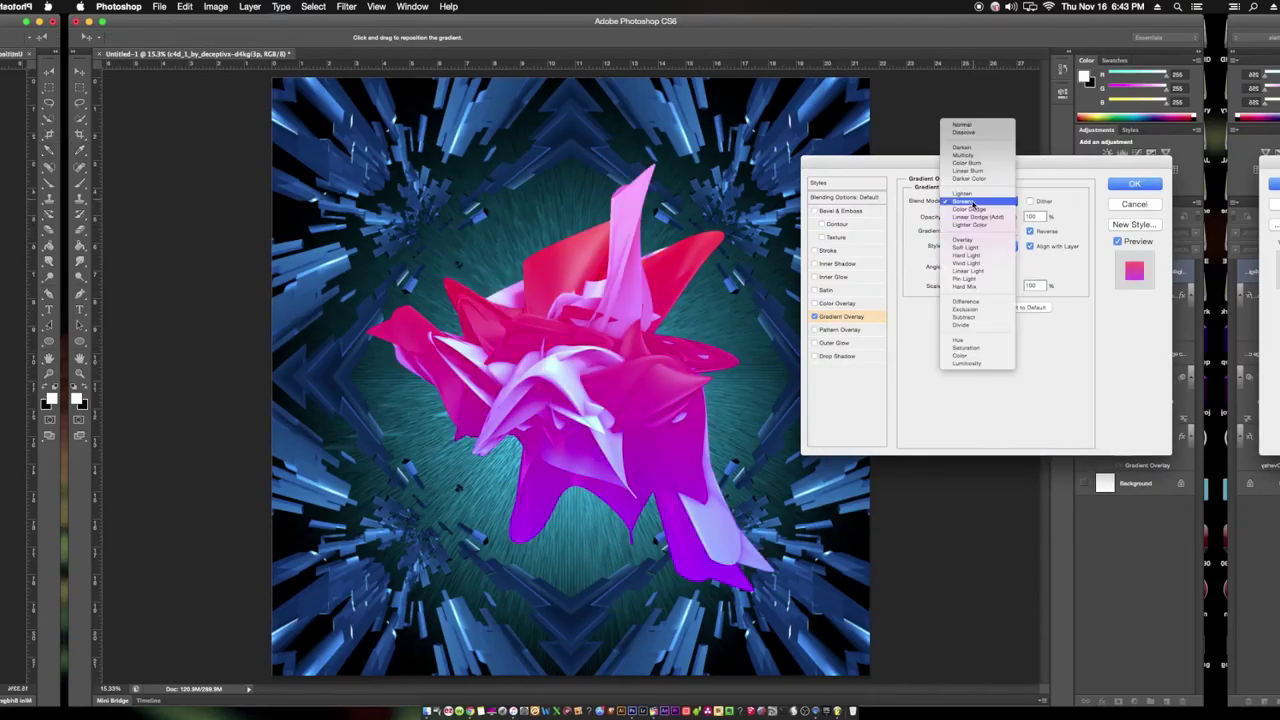
click(966, 355)
Make one gradient stop purple and switch the overlay style from Reflected to Diamond.
click(965, 240)
click(967, 419)
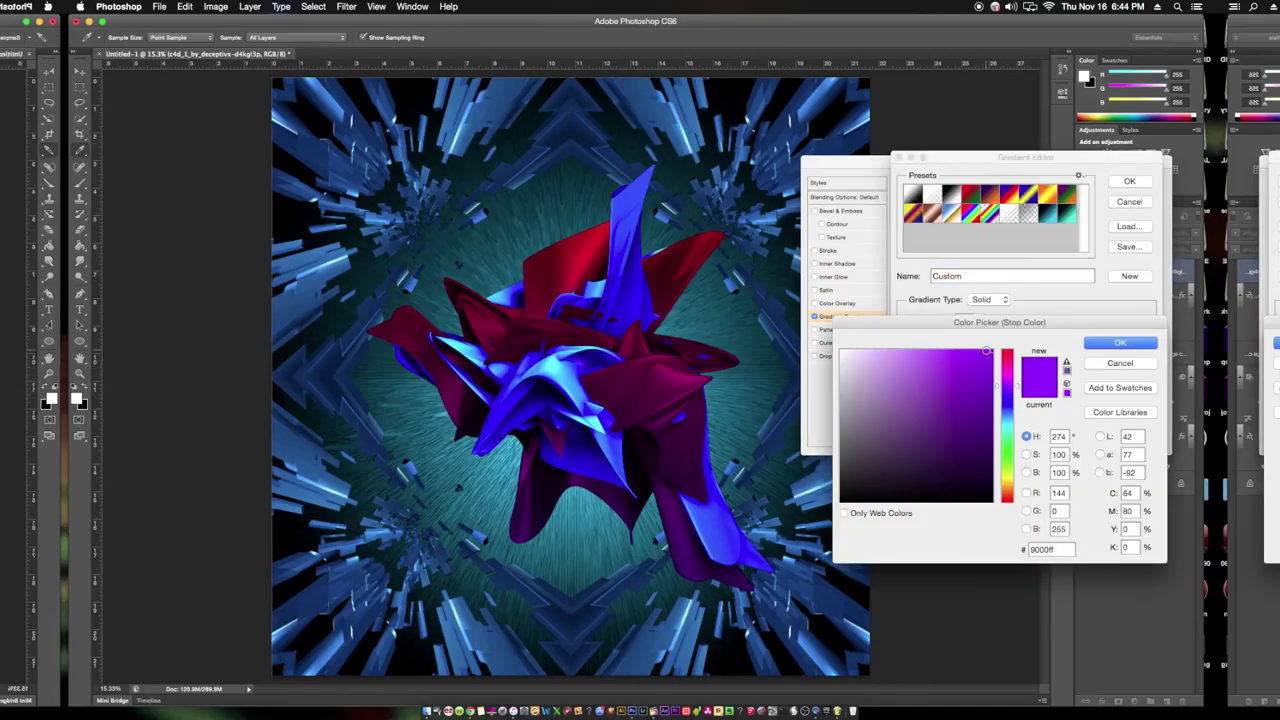
click(1120, 343)
click(1135, 181)
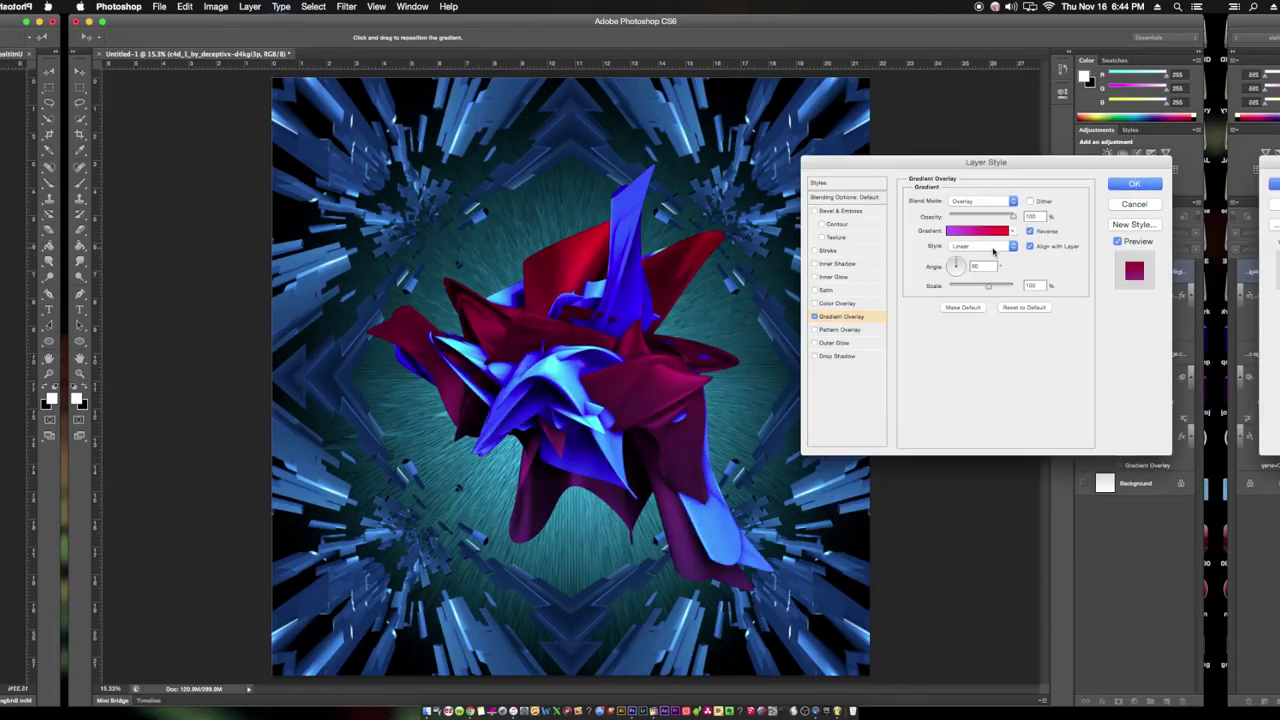
click(980, 246)
click(965, 246)
click(978, 250)
click(978, 250)
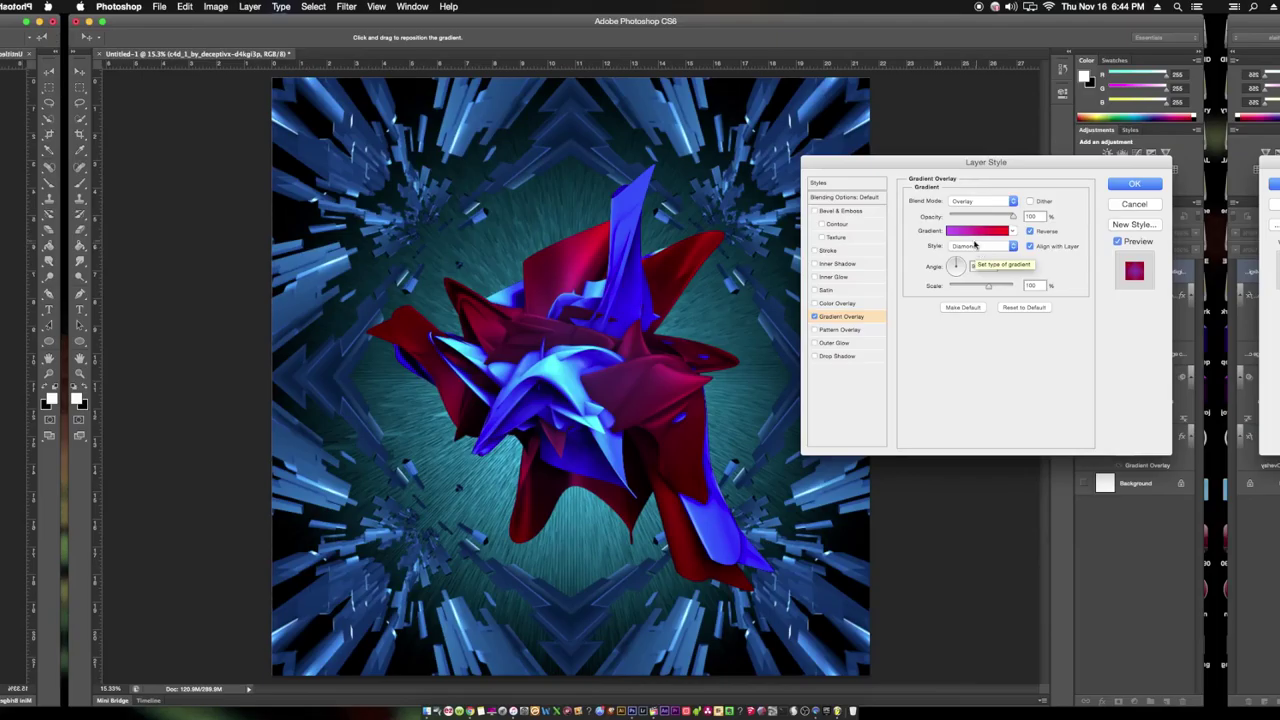
Re-edit the overlay gradient, setting the other stop to a purple hue.
click(965, 231)
double_click(1097, 366)
click(1008, 393)
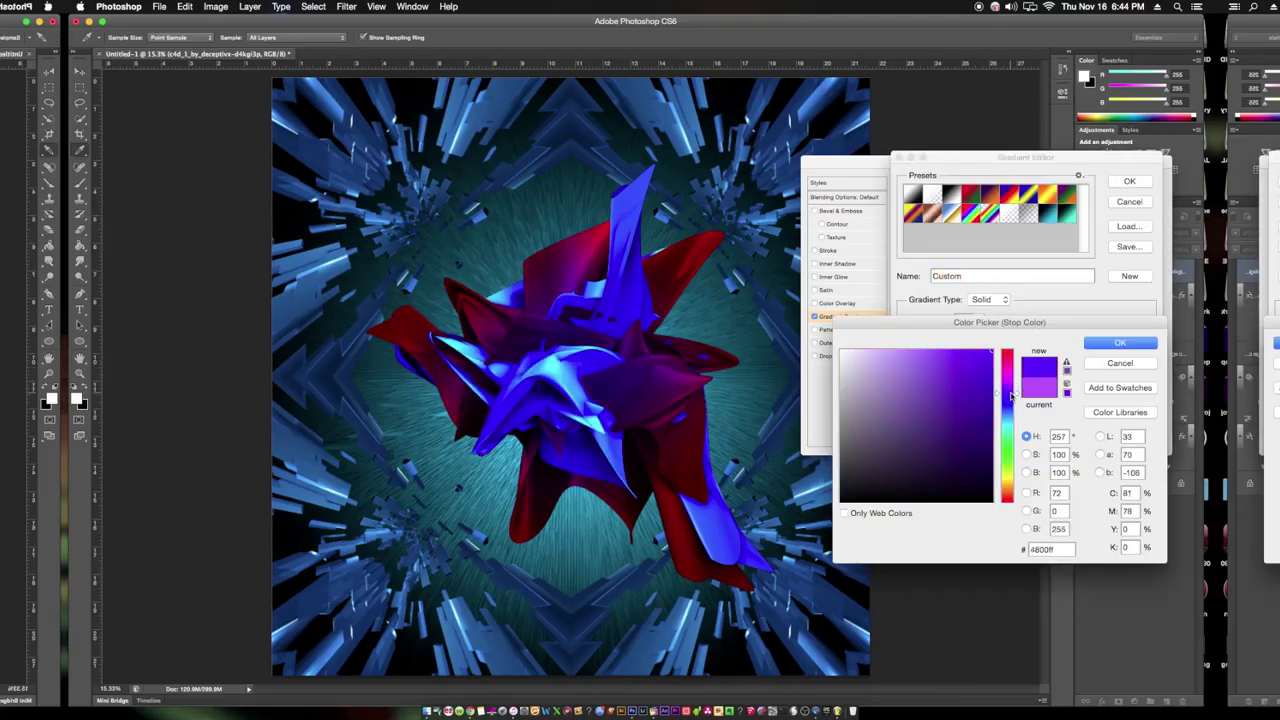
drag(1008, 393, 1006, 408)
click(1120, 343)
click(1129, 182)
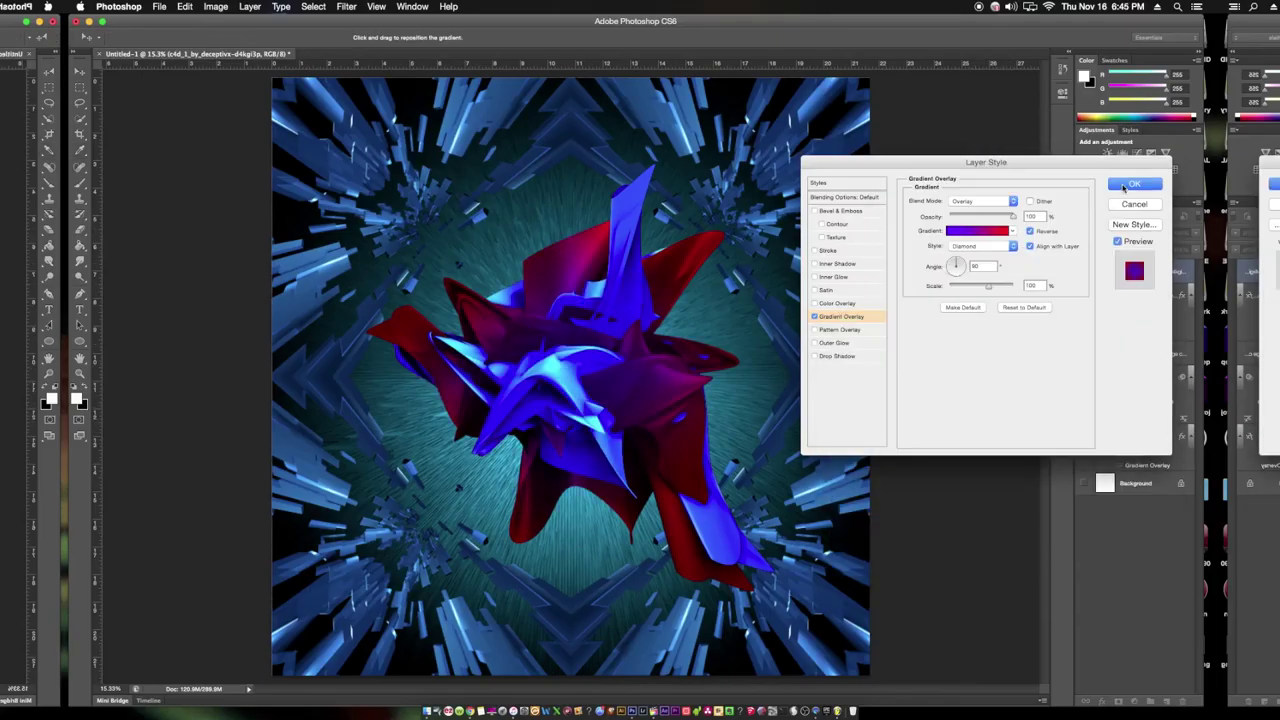
Enable the Stroke effect on the object with a Gradient fill type.
click(828, 250)
click(844, 197)
click(828, 250)
click(980, 268)
click(965, 283)
Set the stroke gradient to red-to-cyan and reduce the stroke size.
click(990, 283)
double_click(908, 366)
double_click(1097, 366)
drag(1007, 420, 1007, 418)
click(1120, 343)
click(1129, 181)
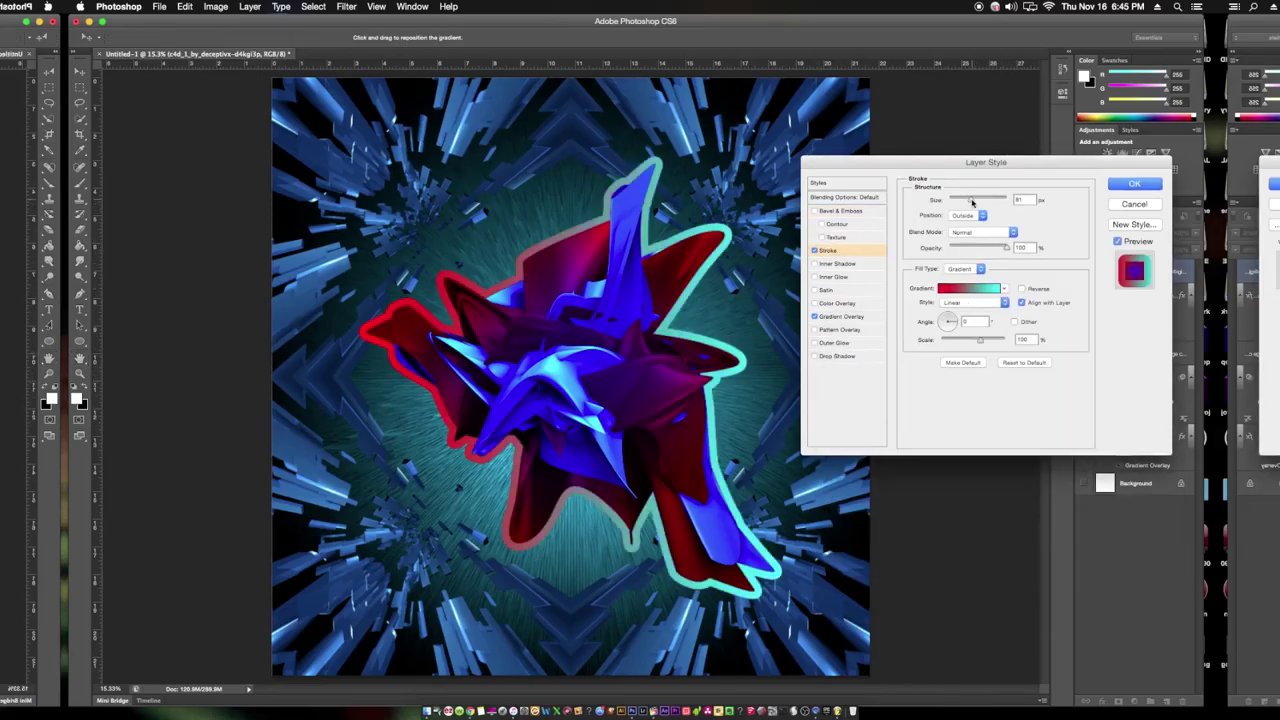
drag(976, 201, 959, 200)
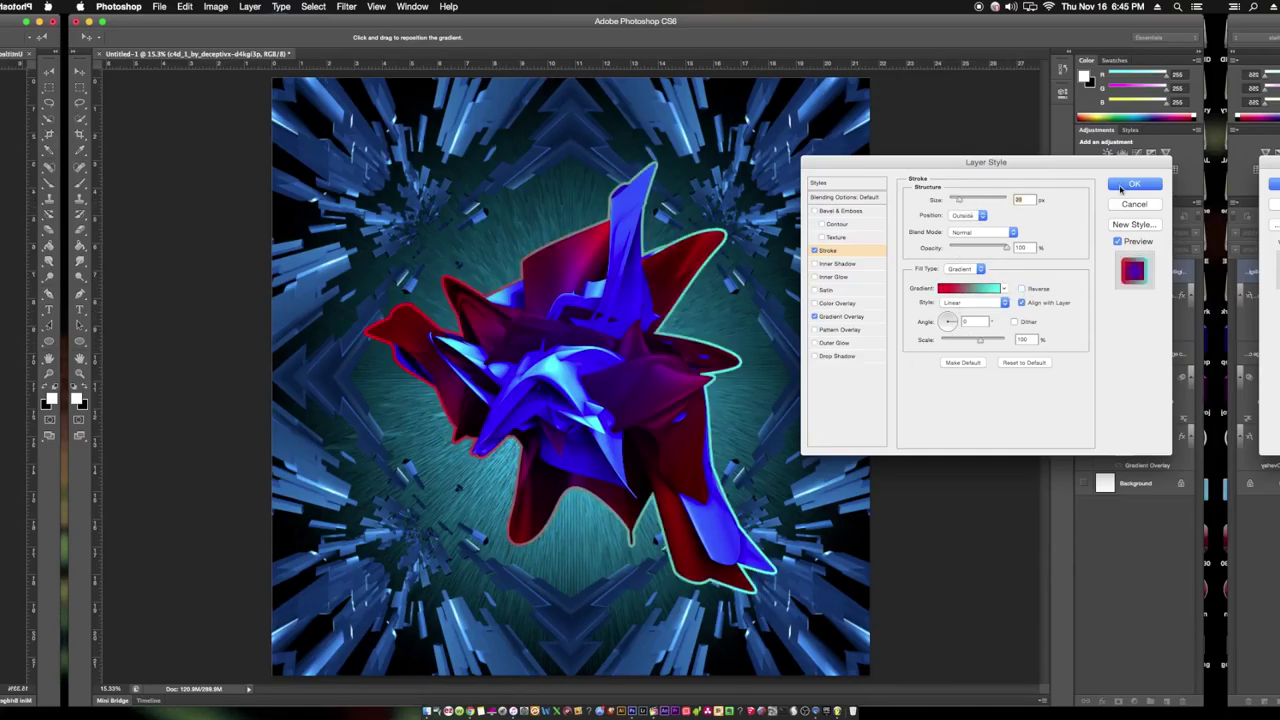
Add Bevel & Emboss at size 21 and a larger, softer drop shadow.
click(840, 211)
drag(963, 262, 965, 258)
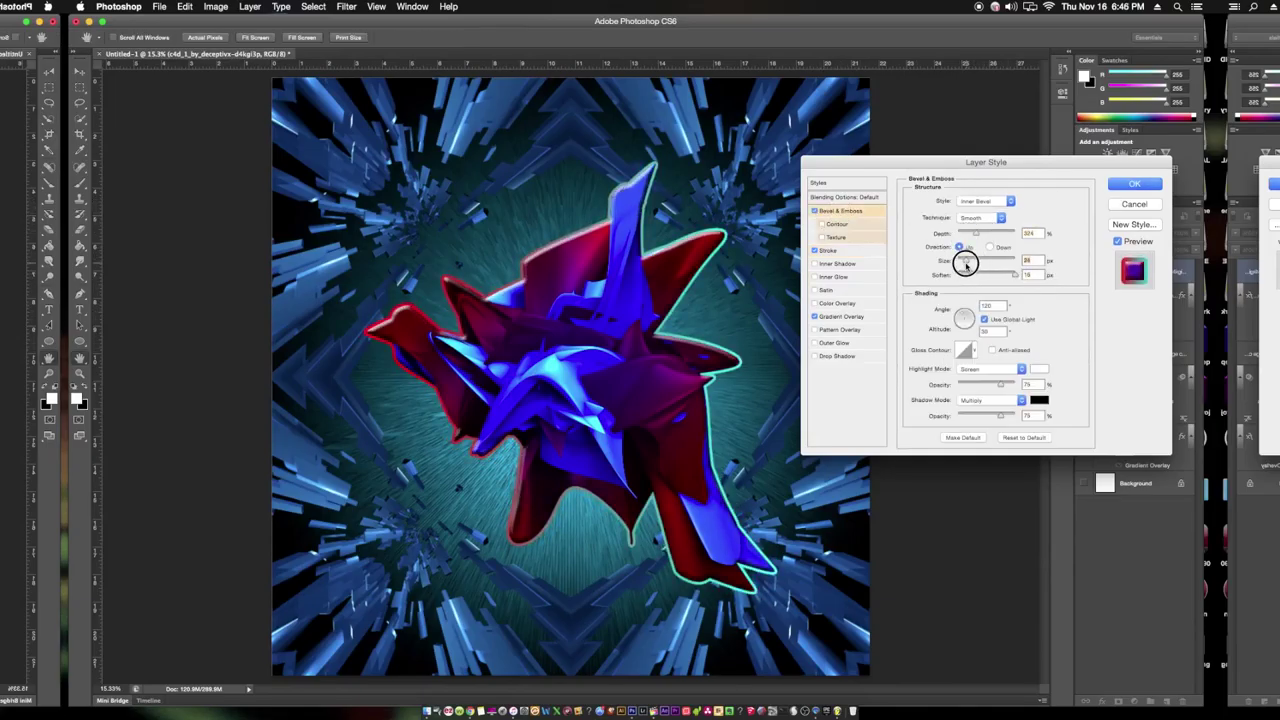
click(975, 217)
click(973, 226)
click(973, 218)
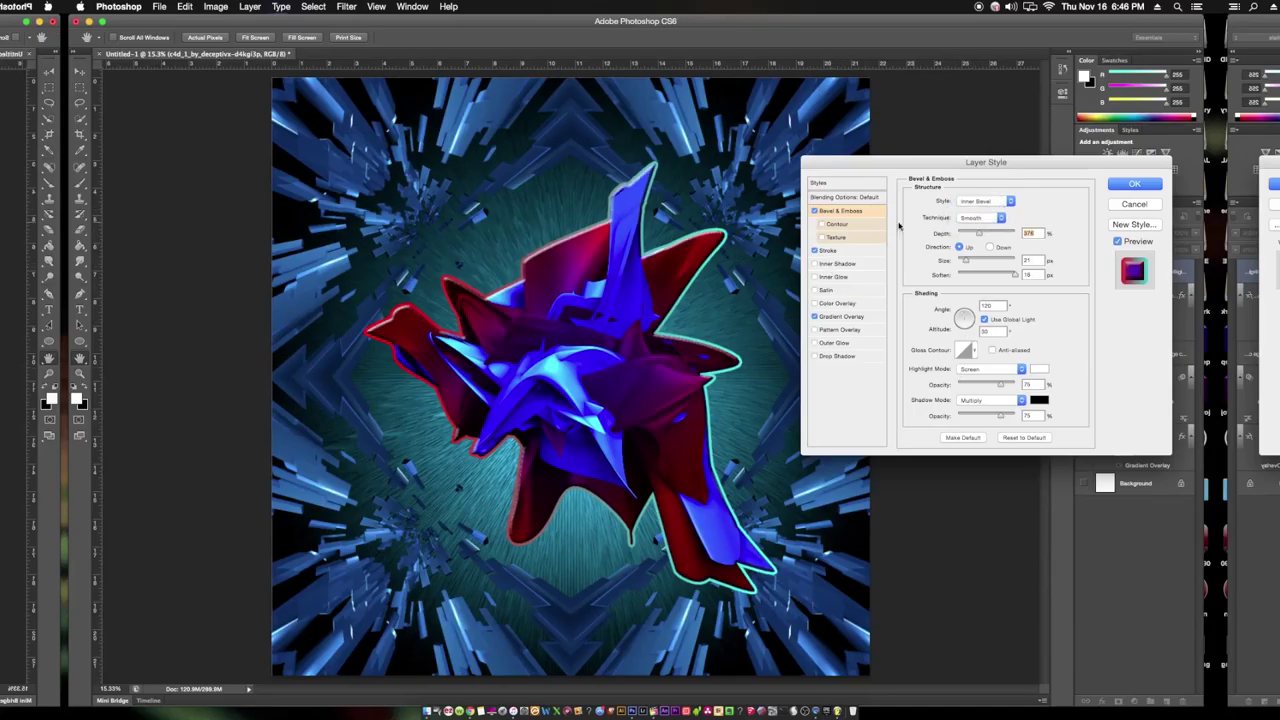
click(835, 356)
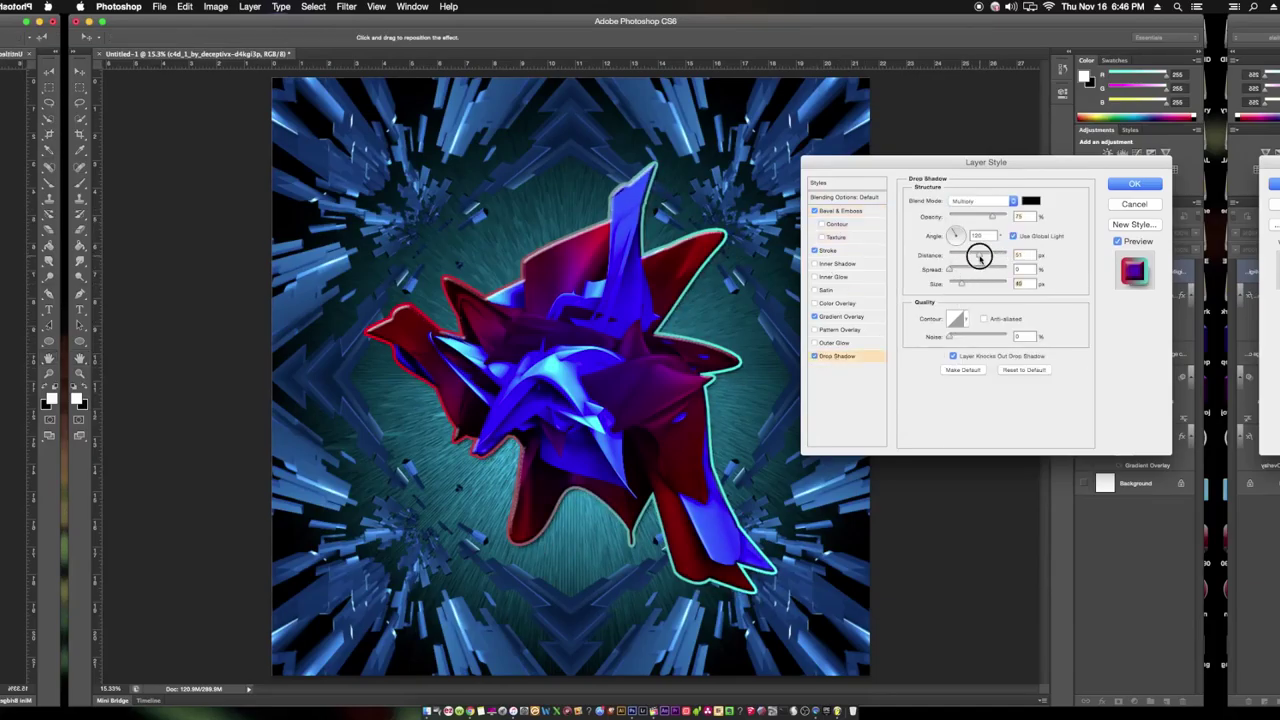
drag(983, 258, 989, 256)
drag(961, 284, 965, 285)
Apply the layer effects and reopen the object's Stroke settings.
click(1134, 183)
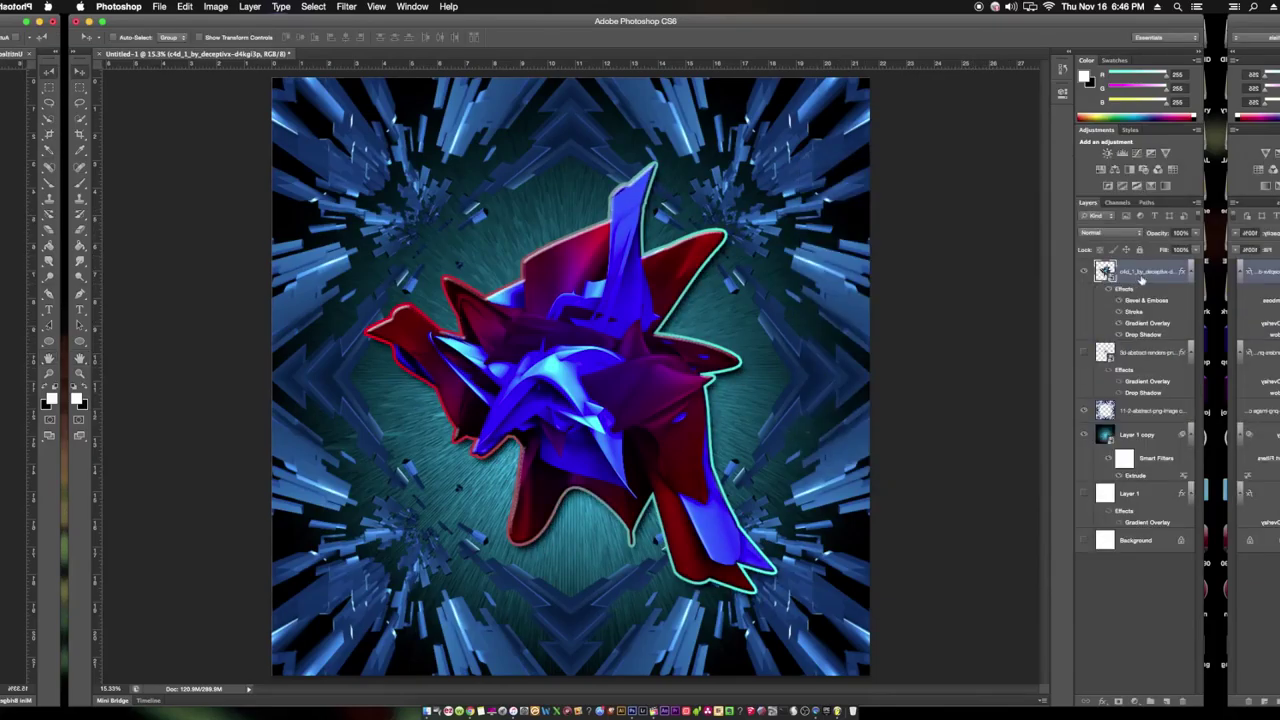
right_click(1148, 272)
click(883, 445)
right_click(1034, 256)
click(1060, 266)
Widen the stroke and fill it with the black-to-teal gradient preset.
drag(950, 200, 959, 201)
click(966, 268)
click(963, 283)
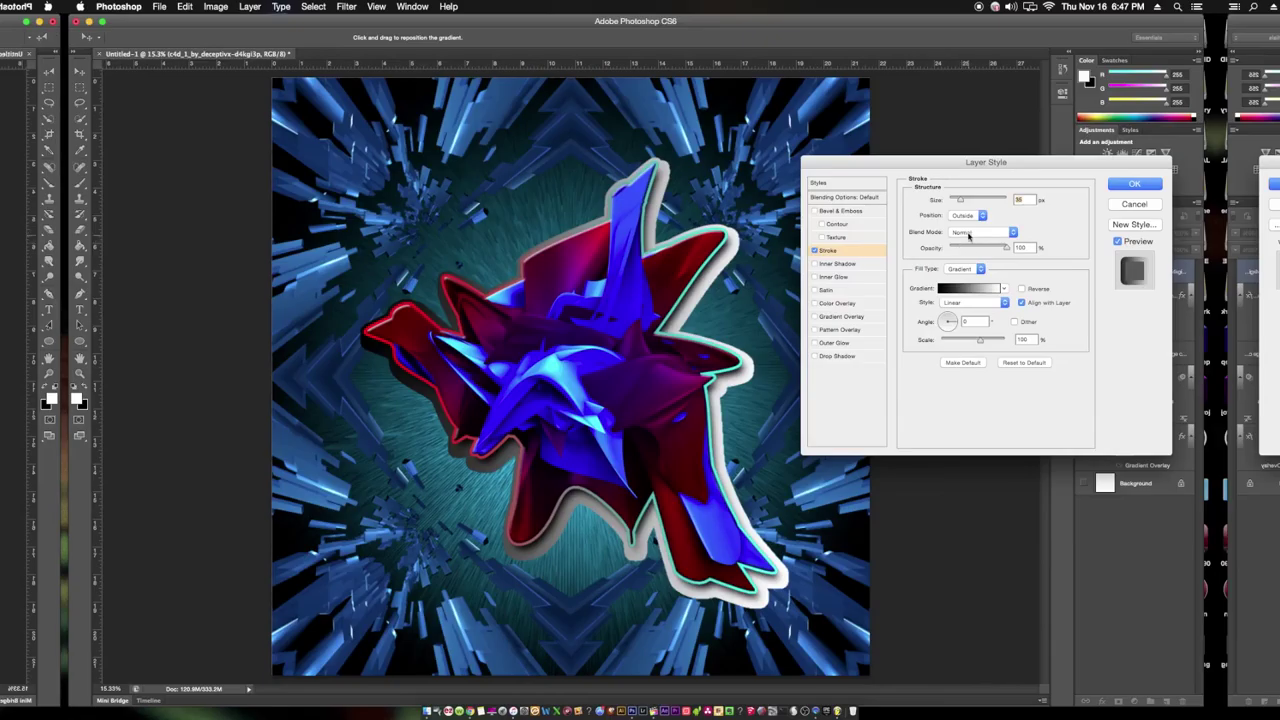
click(966, 289)
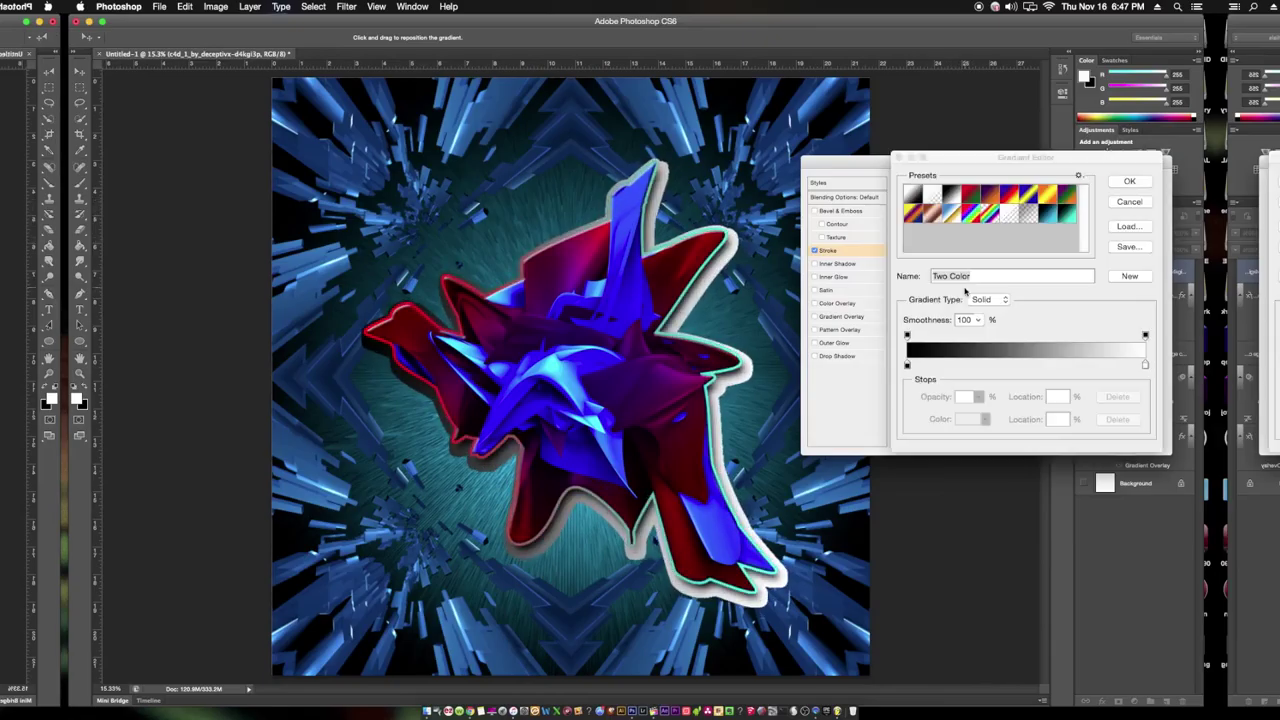
click(1049, 215)
key(Return)
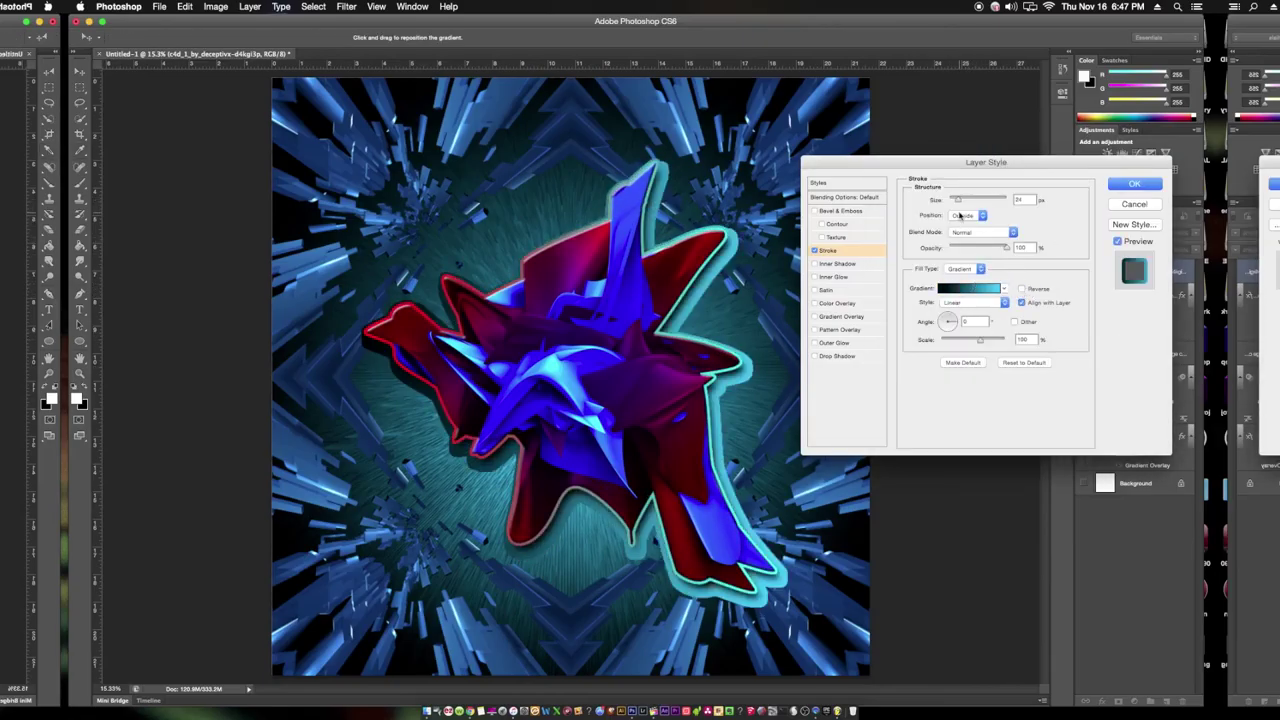
Add a drop shadow, change the stroke position, and commit the effects.
click(836, 355)
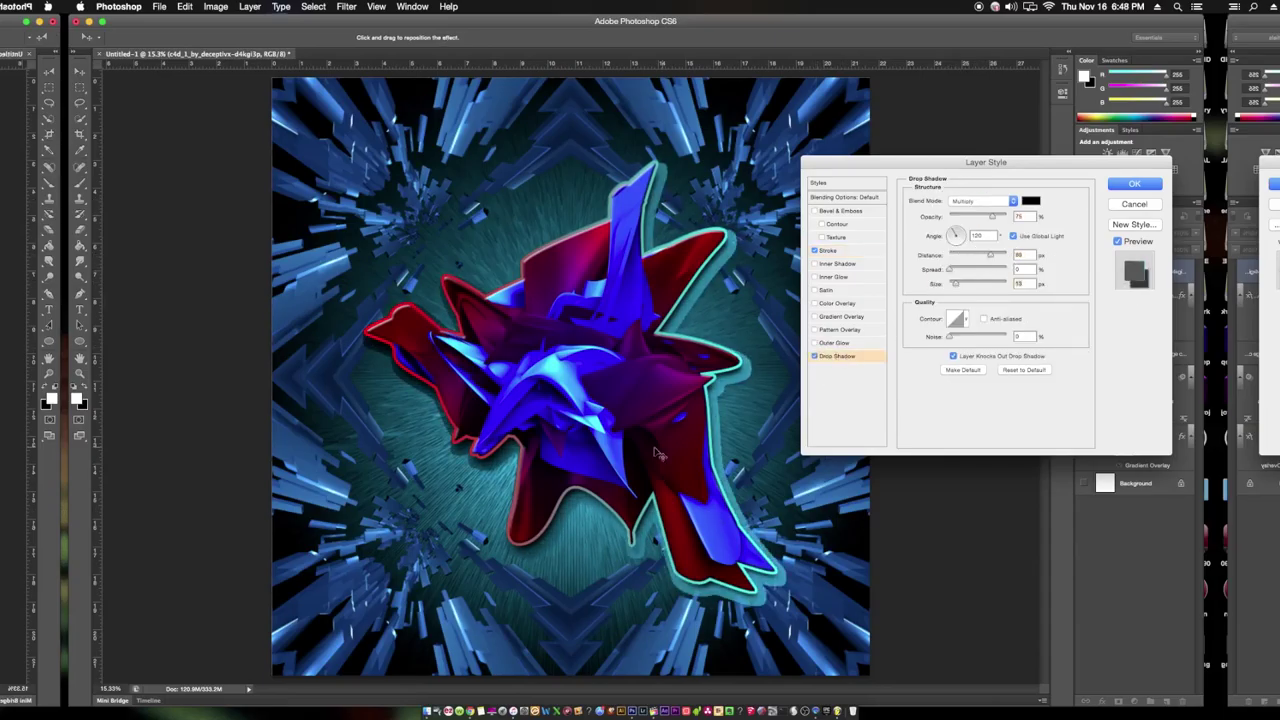
click(827, 250)
click(985, 200)
click(965, 300)
click(1134, 183)
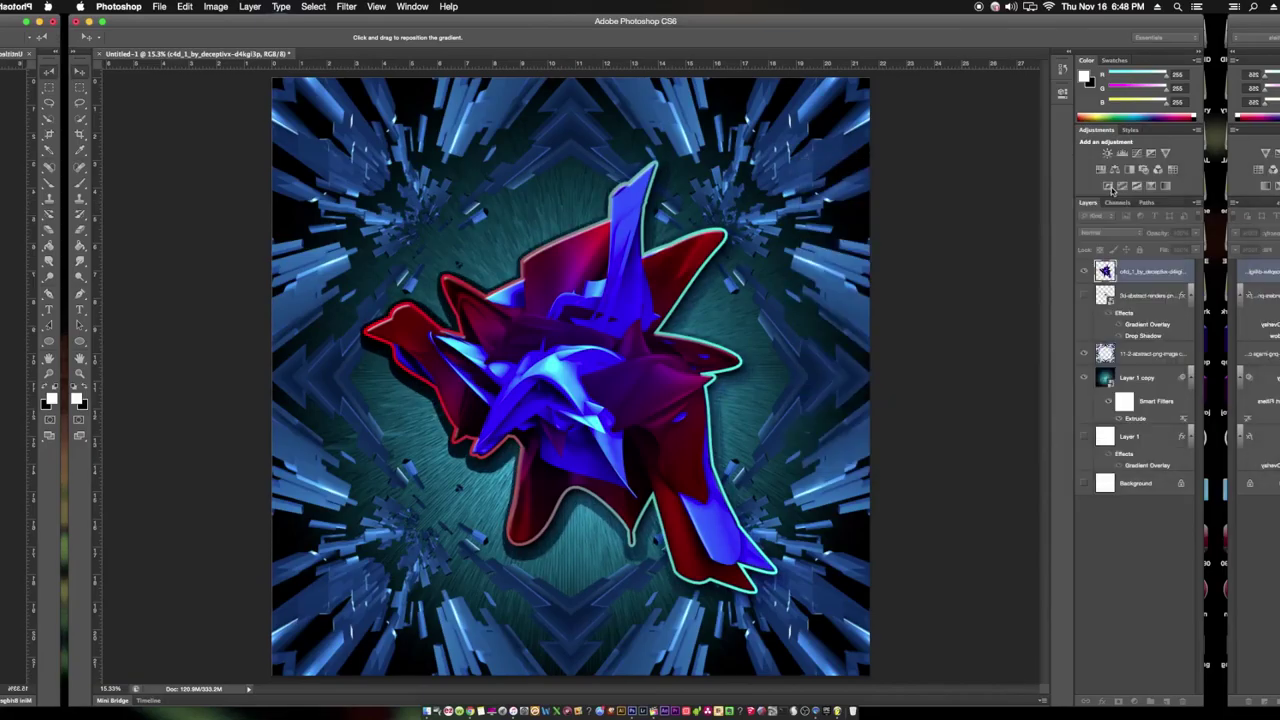
key(Return)
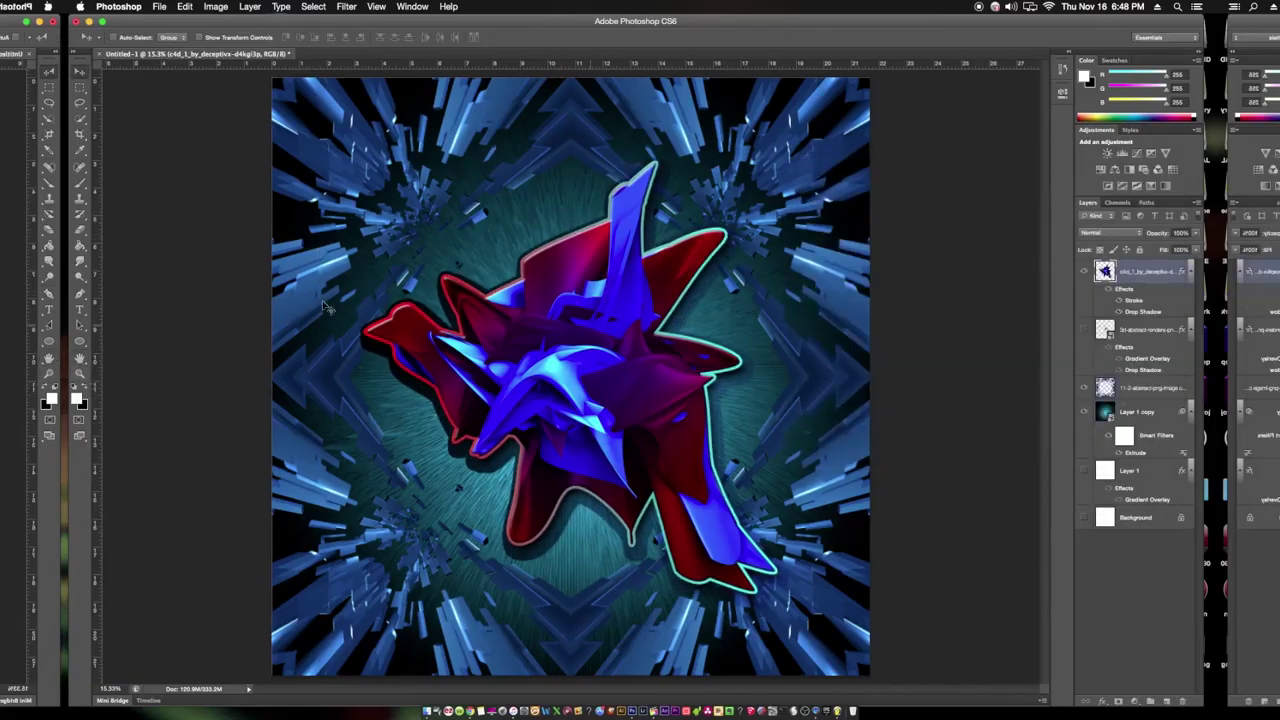
Scale up the magenta shard layer beneath the object across the poster.
key(ctrl+t)
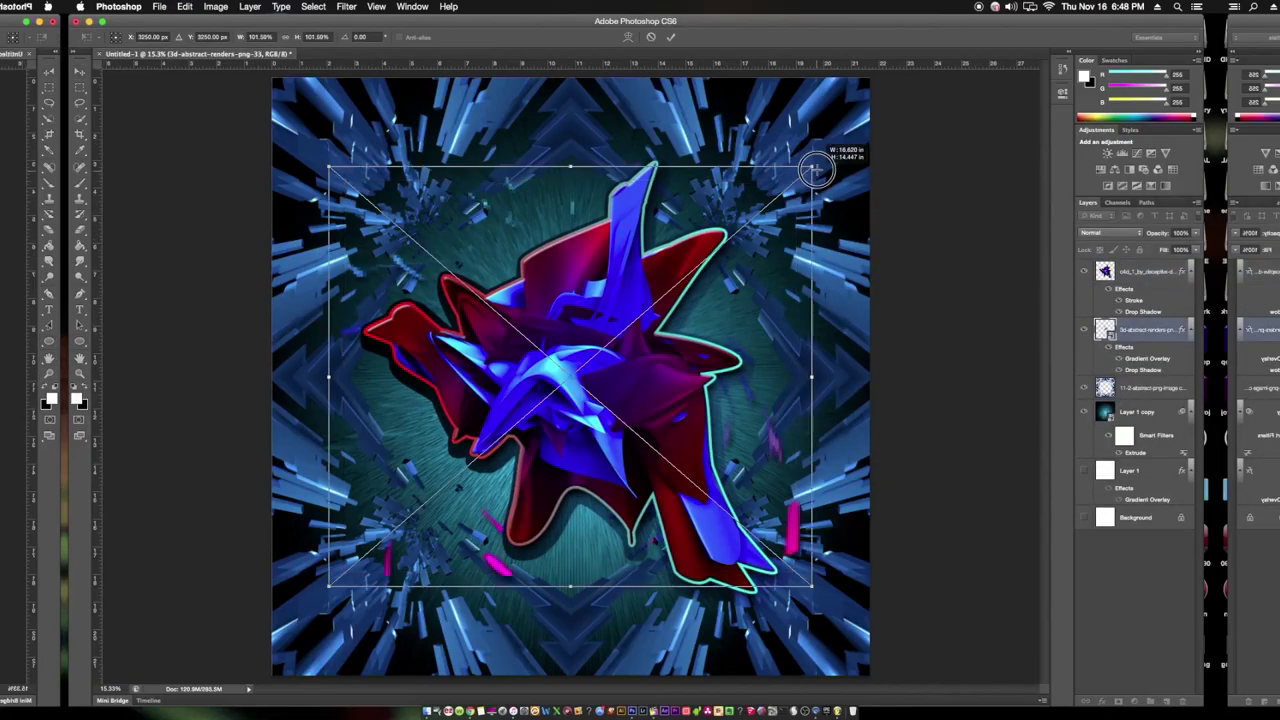
drag(815, 170, 862, 85)
key(Return)
click(1150, 284)
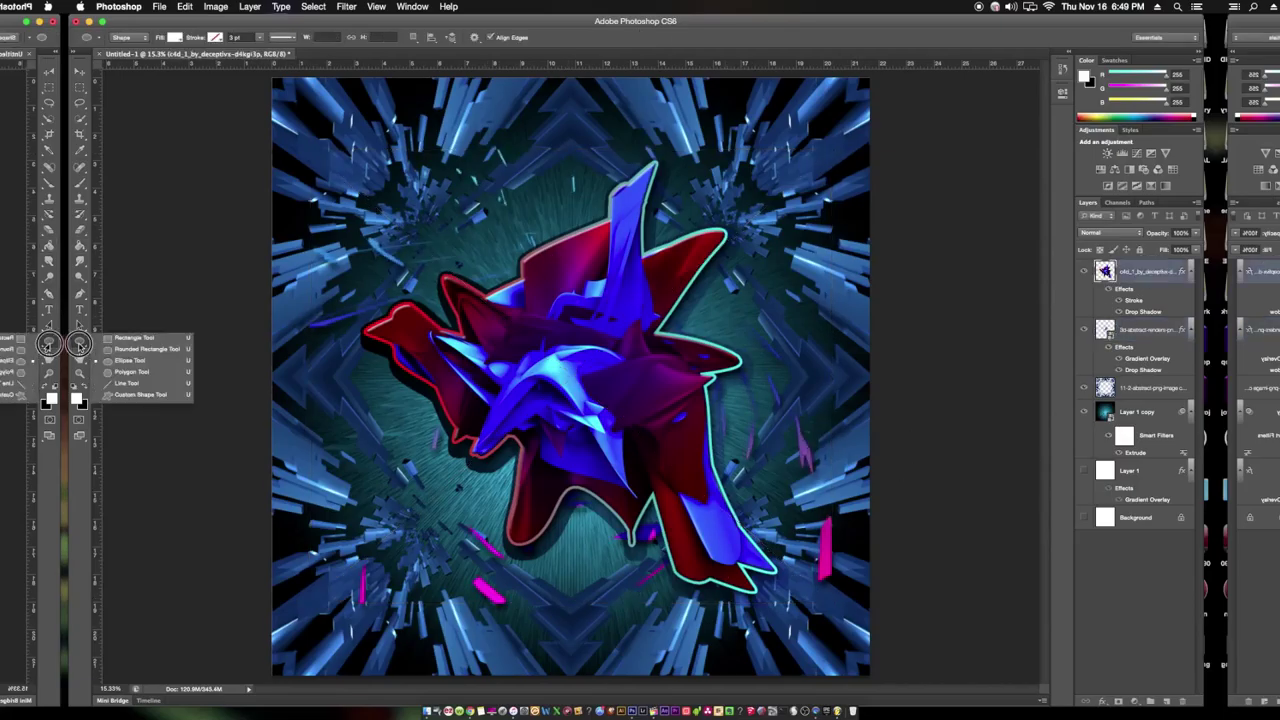
Draw a circle near the top left with a gradient fill and a 7.69 pt stroke.
drag(386, 163, 470, 247)
click(175, 37)
click(212, 61)
click(185, 105)
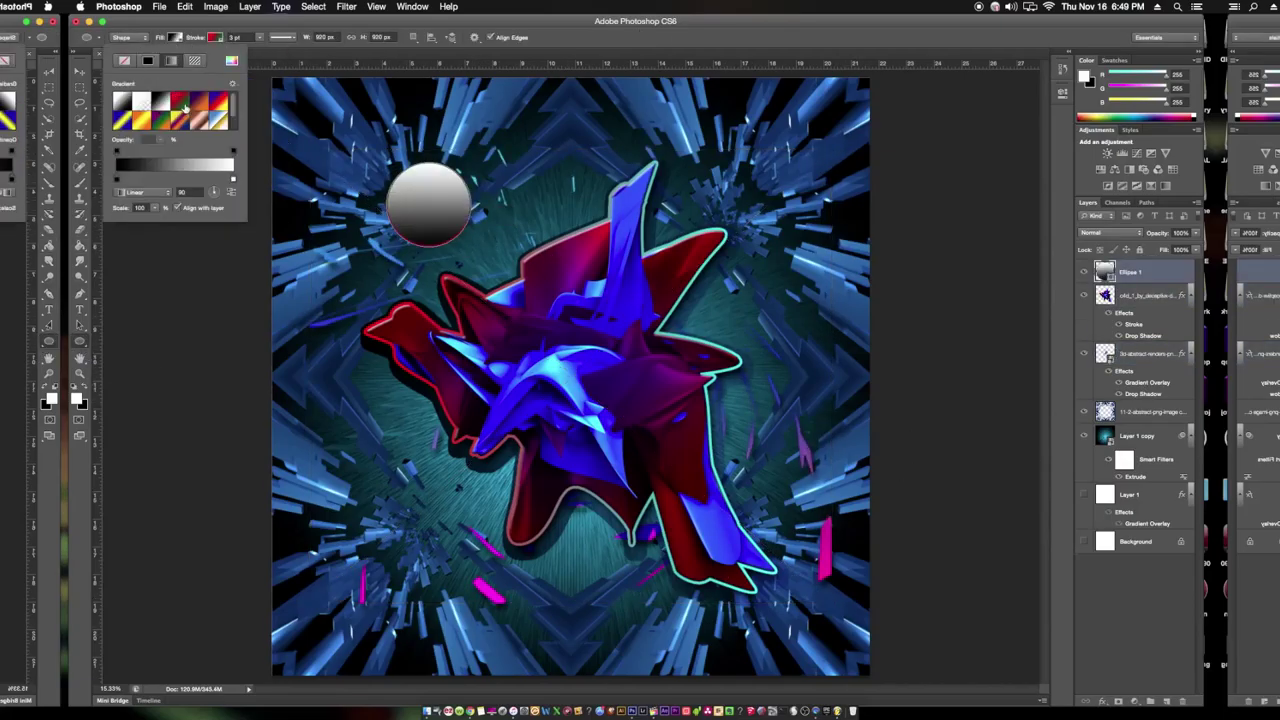
click(205, 105)
click(259, 37)
drag(240, 48, 265, 50)
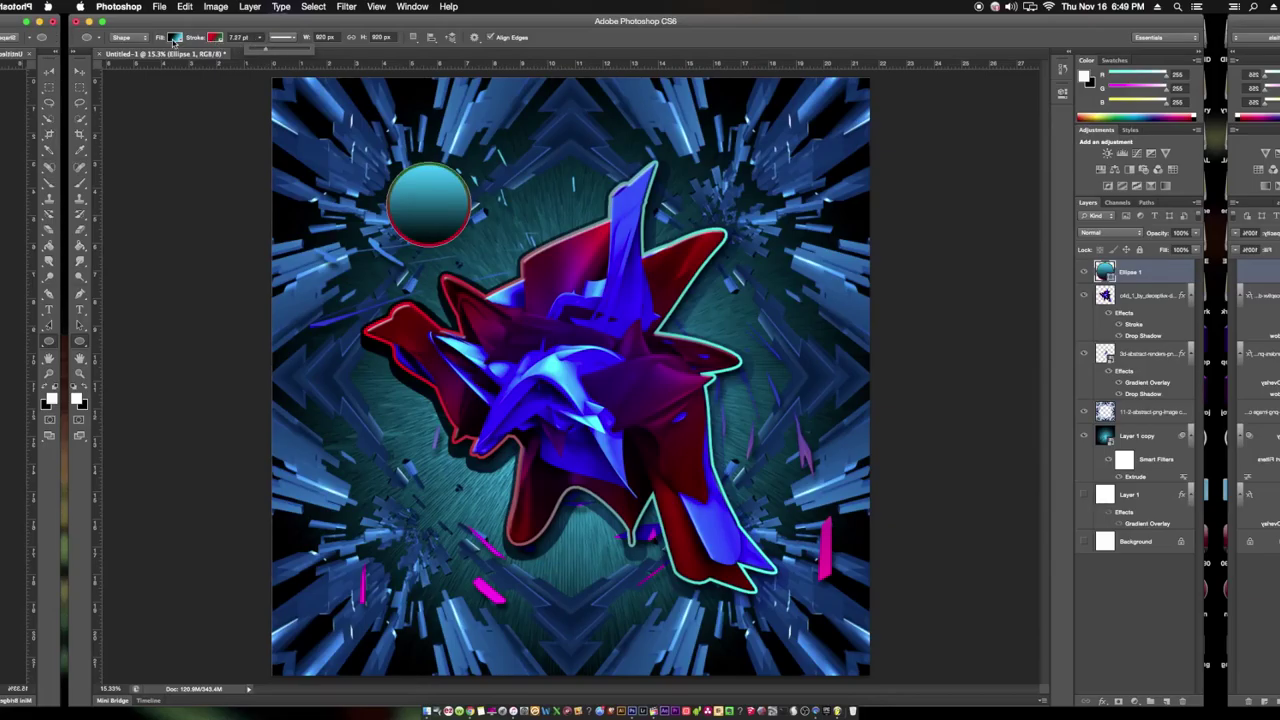
Change the circle's gradient stop colour to magenta.
click(175, 37)
double_click(234, 180)
click(1006, 365)
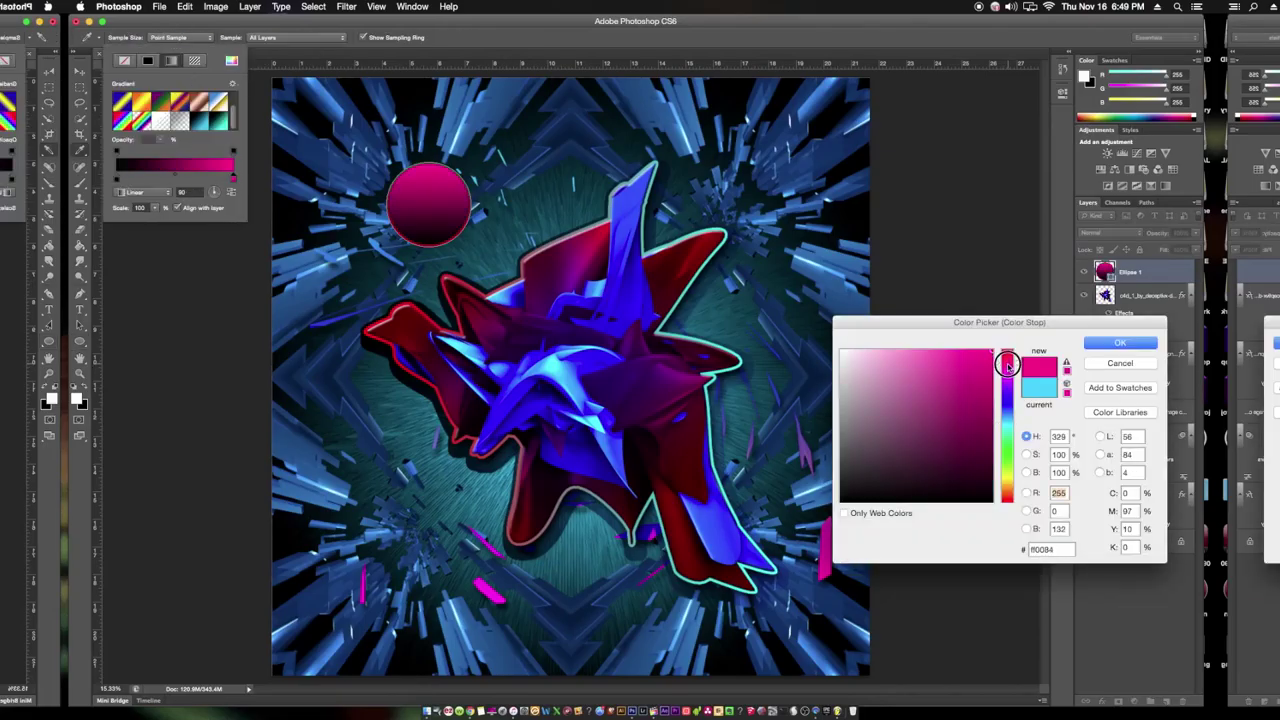
click(1120, 337)
Move the circle to the bottom-left corner and enlarge it to about twice its size.
key(ctrl+t)
drag(430, 203, 346, 617)
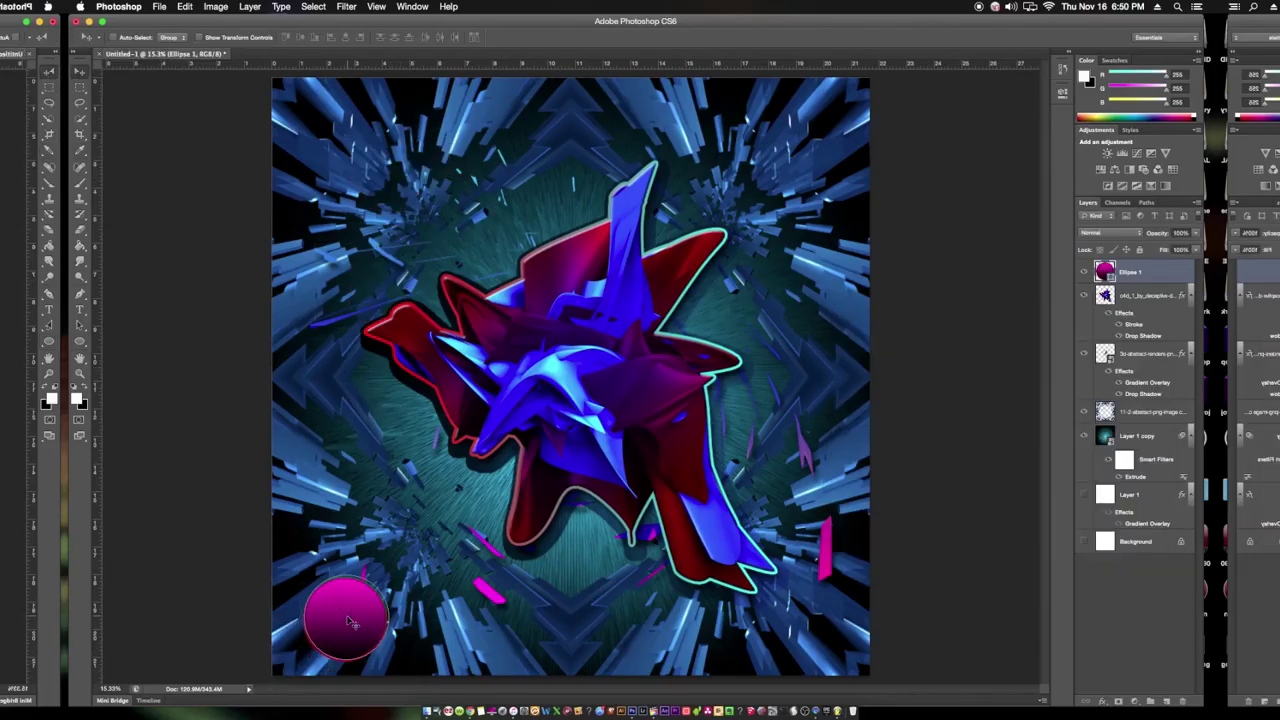
drag(388, 575, 424, 545)
click(672, 38)
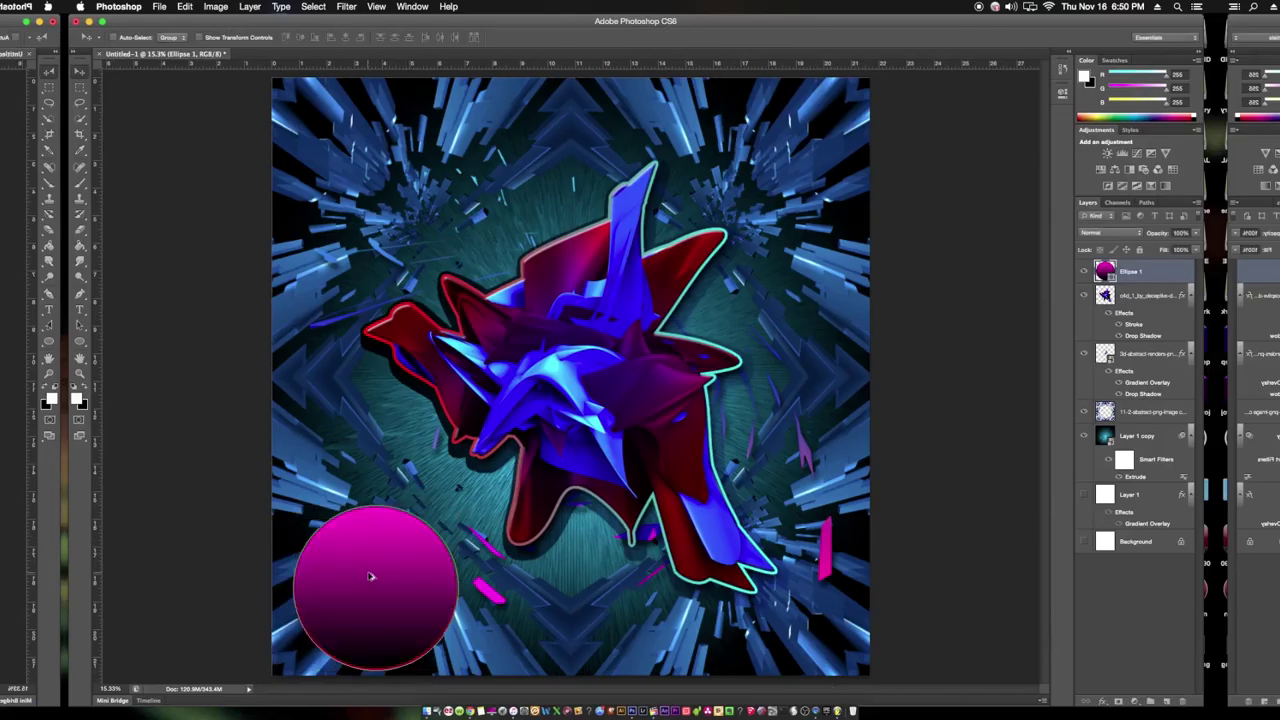
Duplicate the circle into resized copies near the centre and top edge, then select all circle layers.
drag(375, 590, 608, 563)
key(ctrl+t)
mouse_move(688, 484)
mouse_down()
mouse_move(618, 555)
mouse_move(816, 606)
mouse_move(810, 355)
mouse_move(783, 163)
mouse_move(365, 163)
mouse_move(413, 211)
mouse_move(470, 90)
mouse_up()
key(Return)
key(ctrl+t)
key(Return)
mouse_move(458, 193)
alt+mouse_down()
mouse_move(863, 193)
mouse_move(870, 113)
mouse_move(800, 250)
mouse_move(342, 428)
mouse_move(270, 243)
alt+mouse_up()
shift+click(1140, 535)
right_click(1145, 274)
Rasterize the selected circle layers and merge them into one layer.
click(1090, 357)
right_click(1140, 327)
click(1034, 569)
Apply a Tilt-Shift blur to the spheres with stronger blur and an angled sharp band.
click(346, 7)
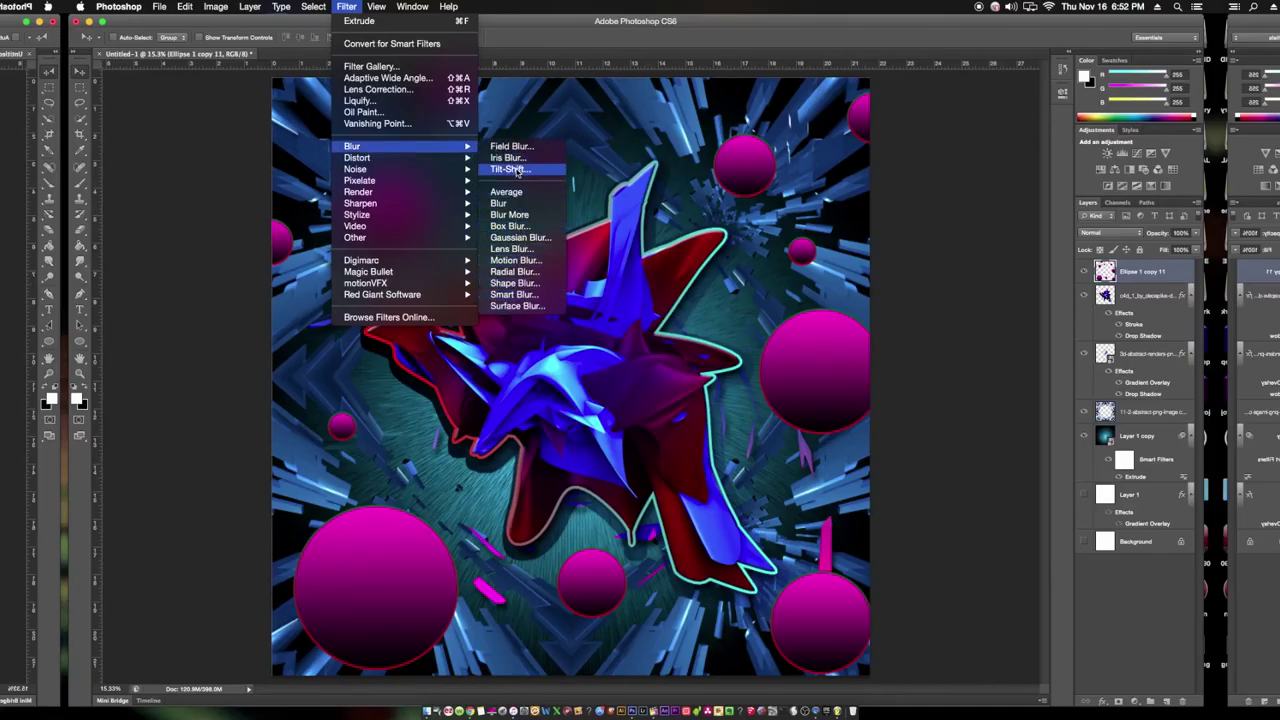
click(508, 169)
drag(1115, 176, 1139, 178)
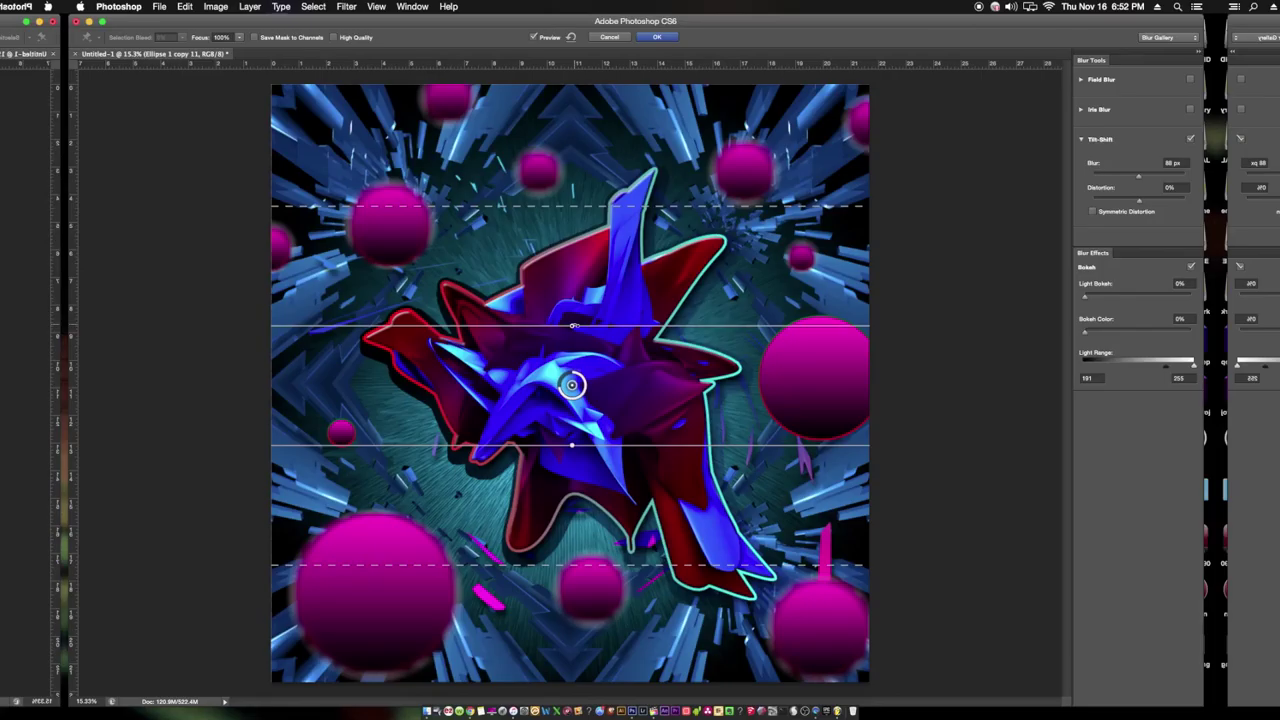
drag(578, 345, 592, 296)
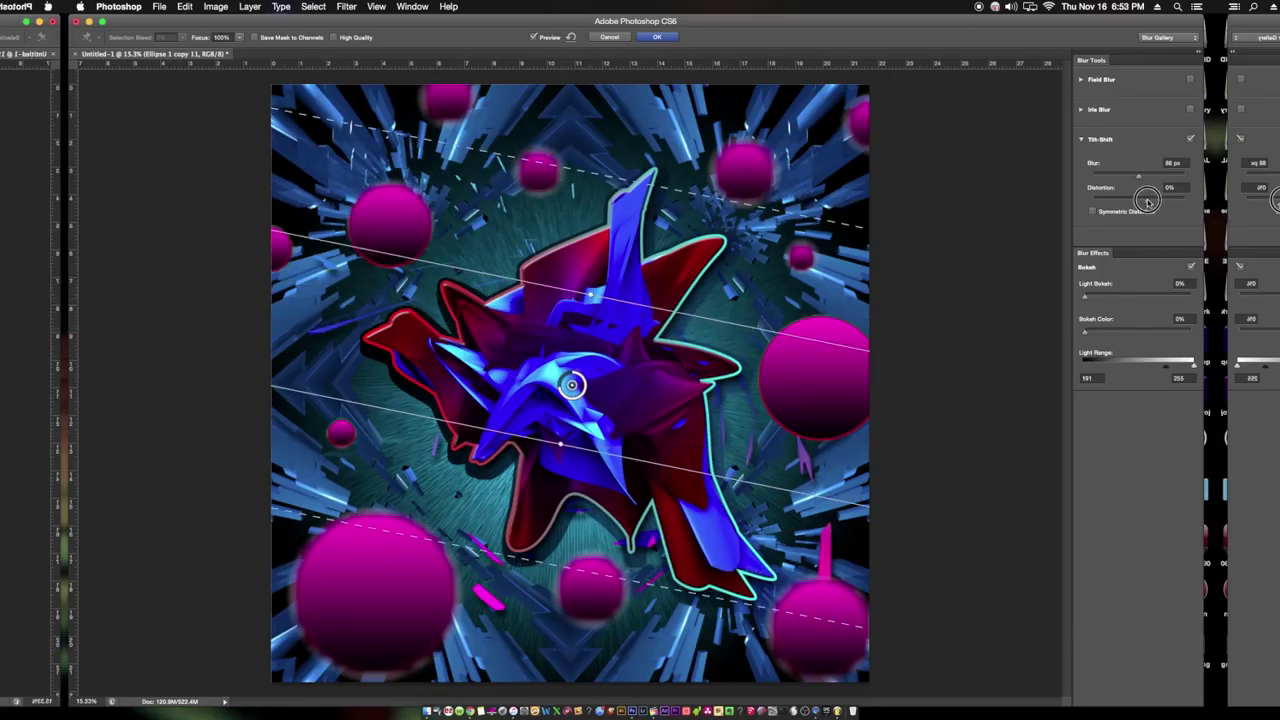
click(657, 37)
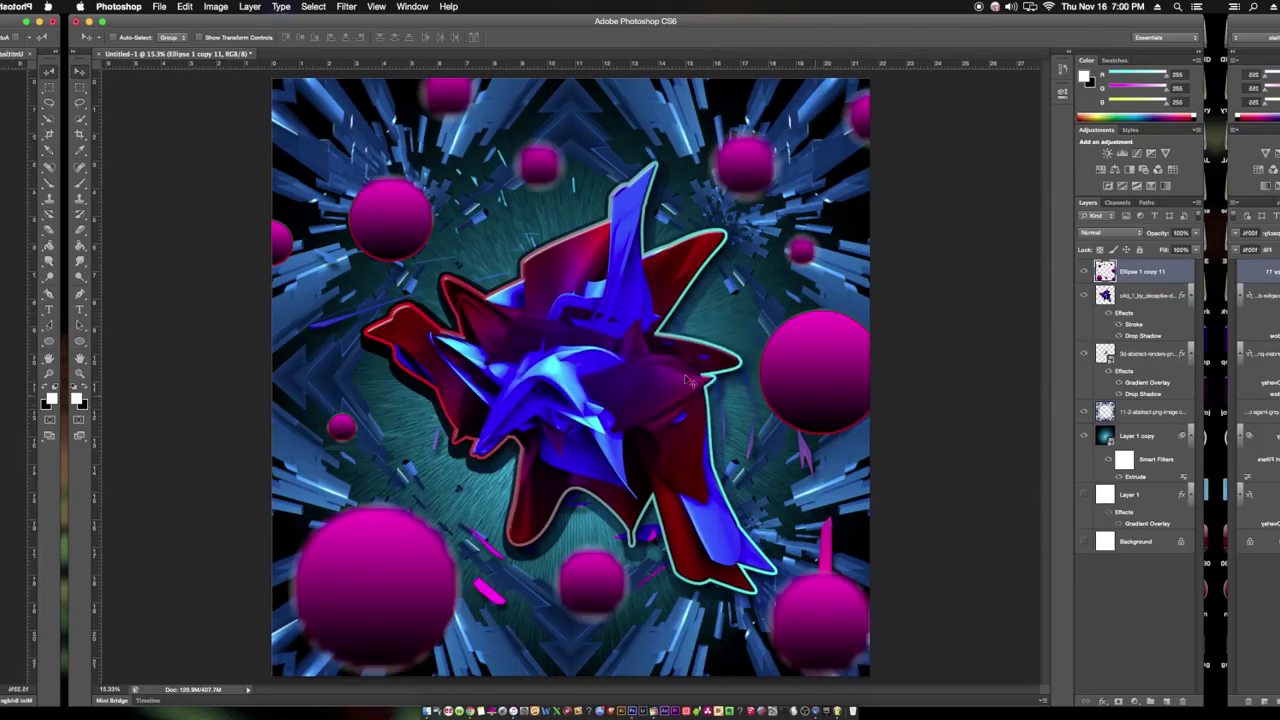
Apply Spherize at -100 in Normal mode to the spheres layer.
click(346, 6)
click(545, 220)
click(897, 365)
drag(1045, 390, 898, 390)
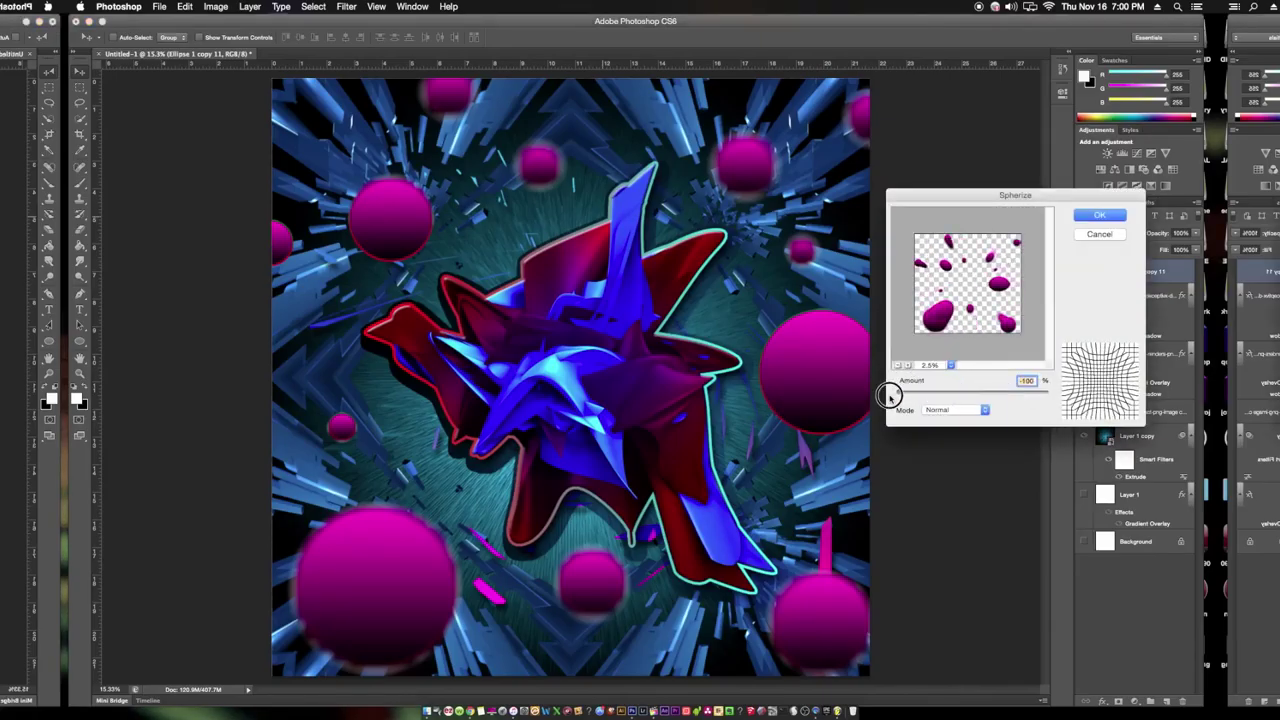
click(950, 410)
click(950, 410)
key(Return)
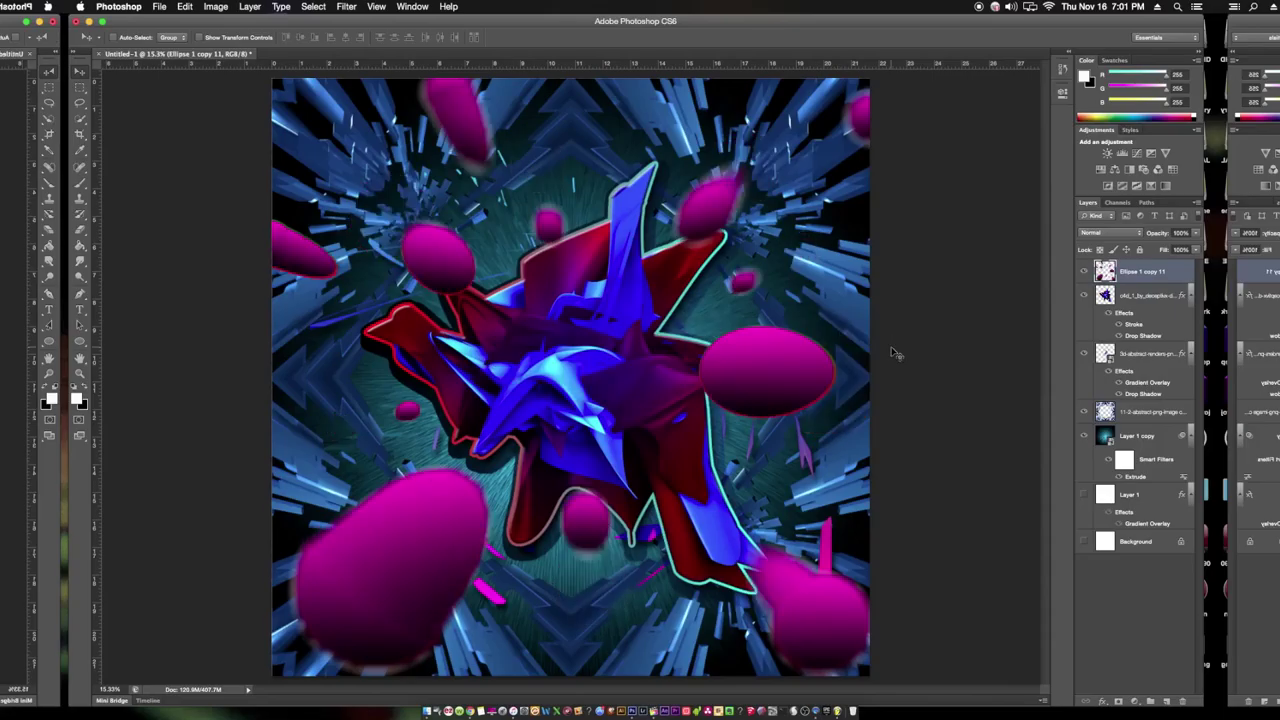
Rescale the spheres layer slightly and fit the whole poster on screen.
key(ctrl+t)
drag(783, 180, 640, 298)
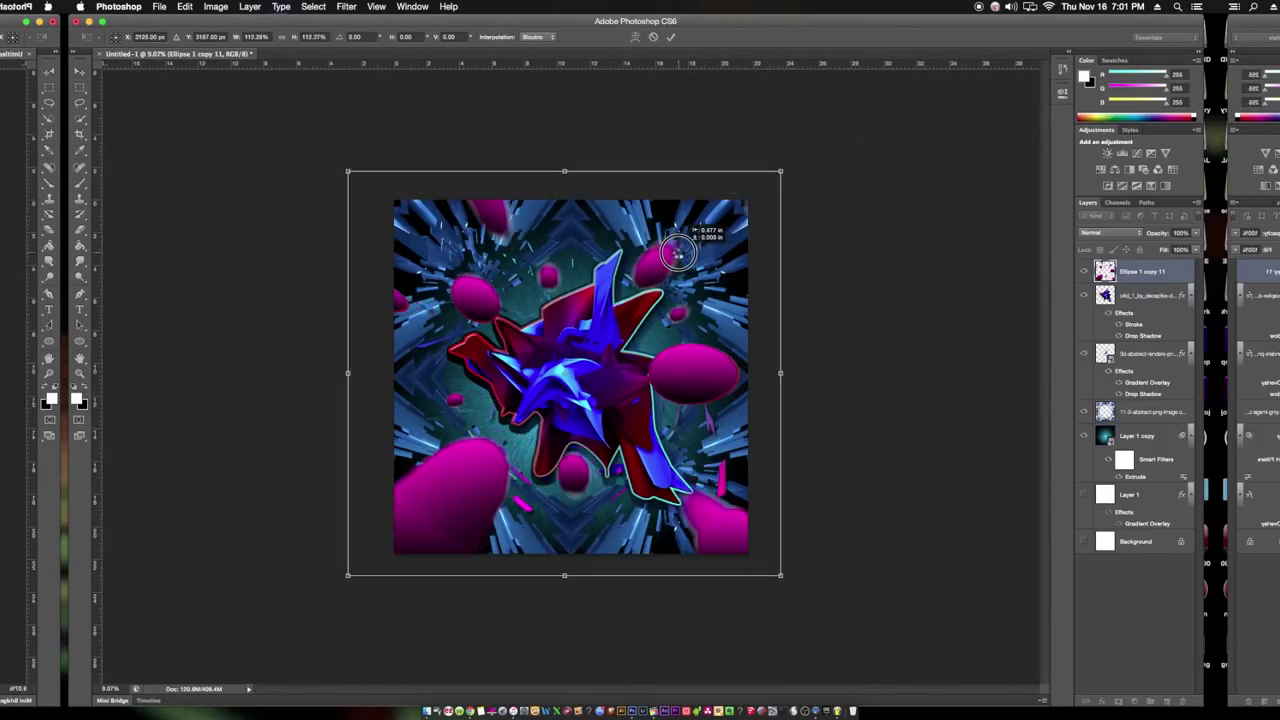
key(Return)
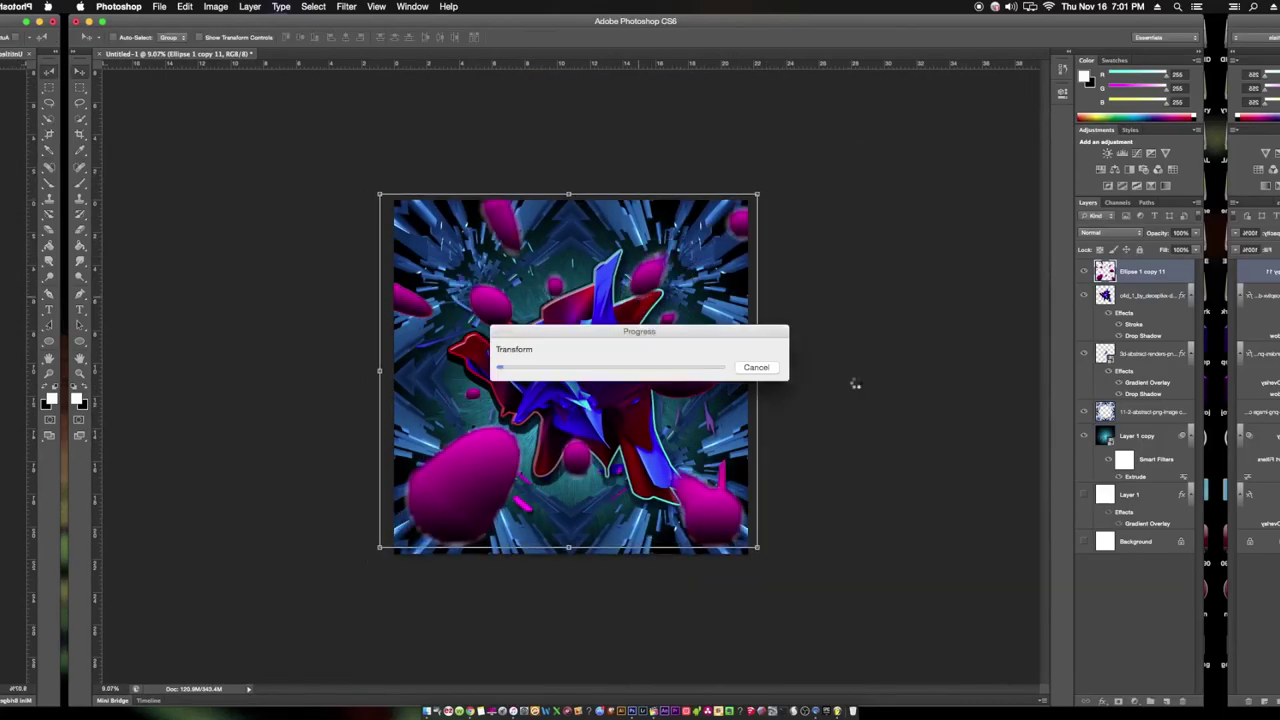
key(ctrl+0)
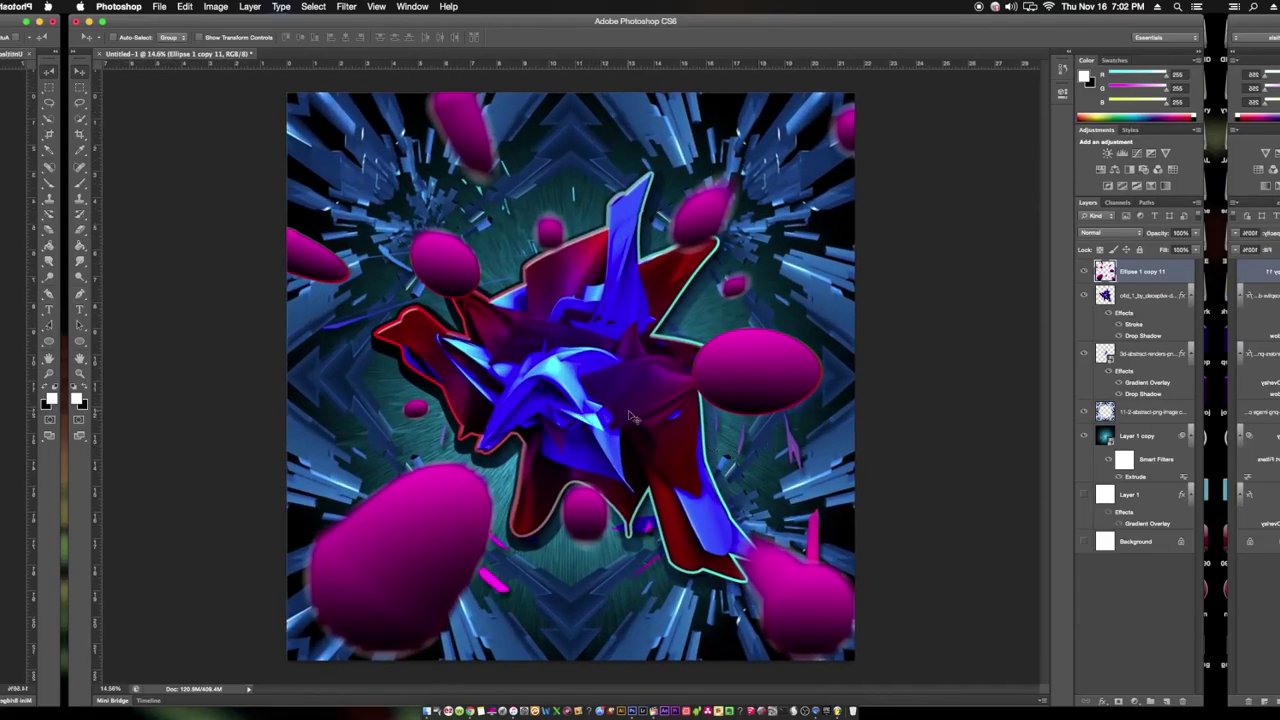
Duplicate the central 3D object layer and enlarge the copy.
click(594, 402)
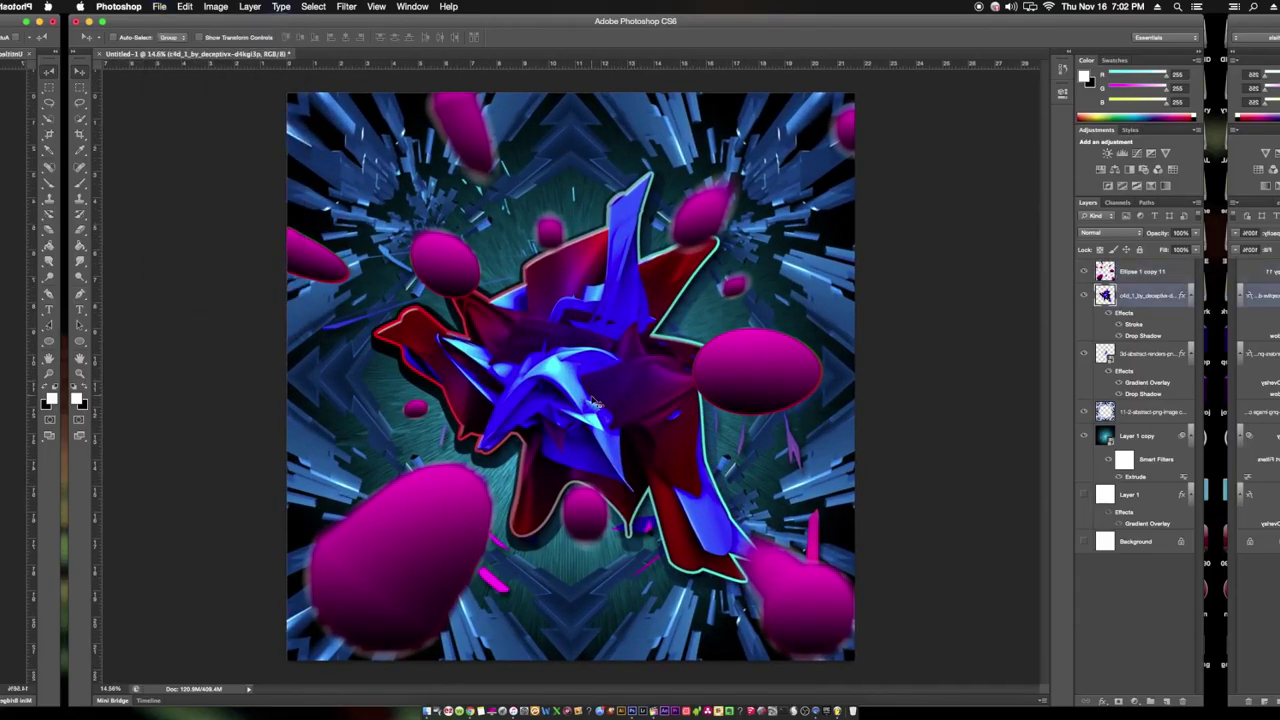
key(ctrl+j)
key(ctrl+t)
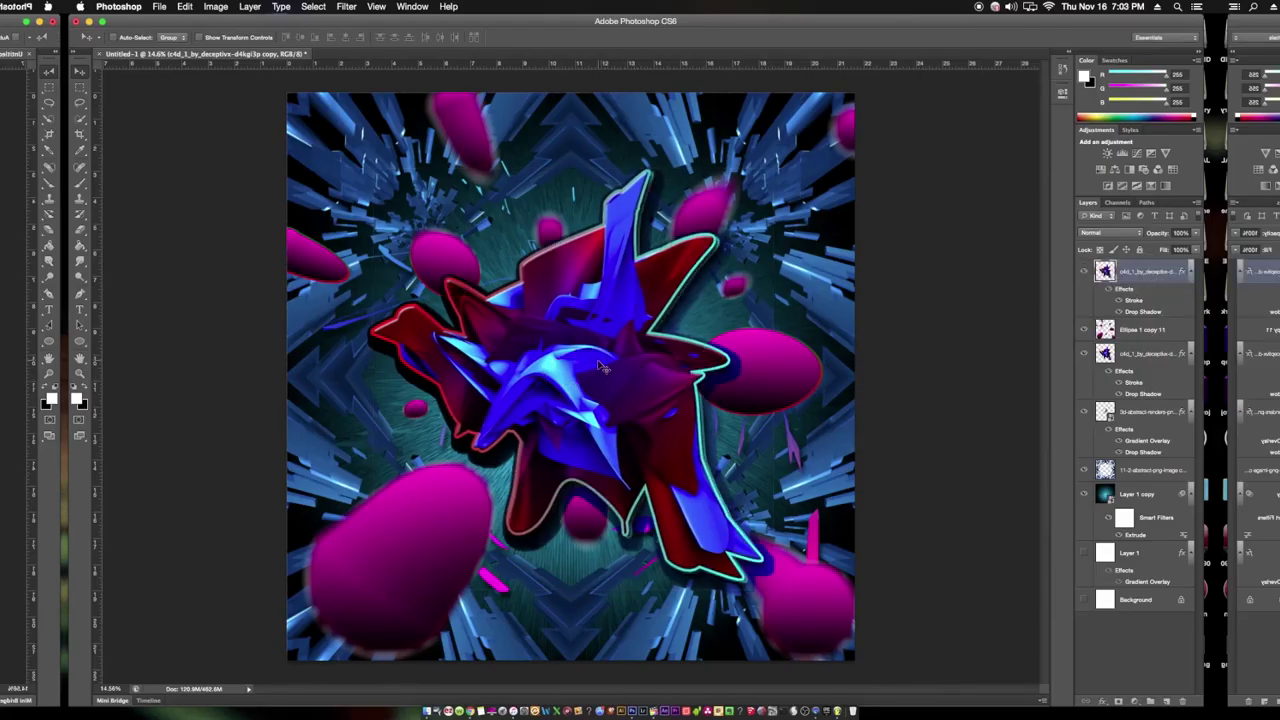
drag(700, 200, 749, 187)
key(Return)
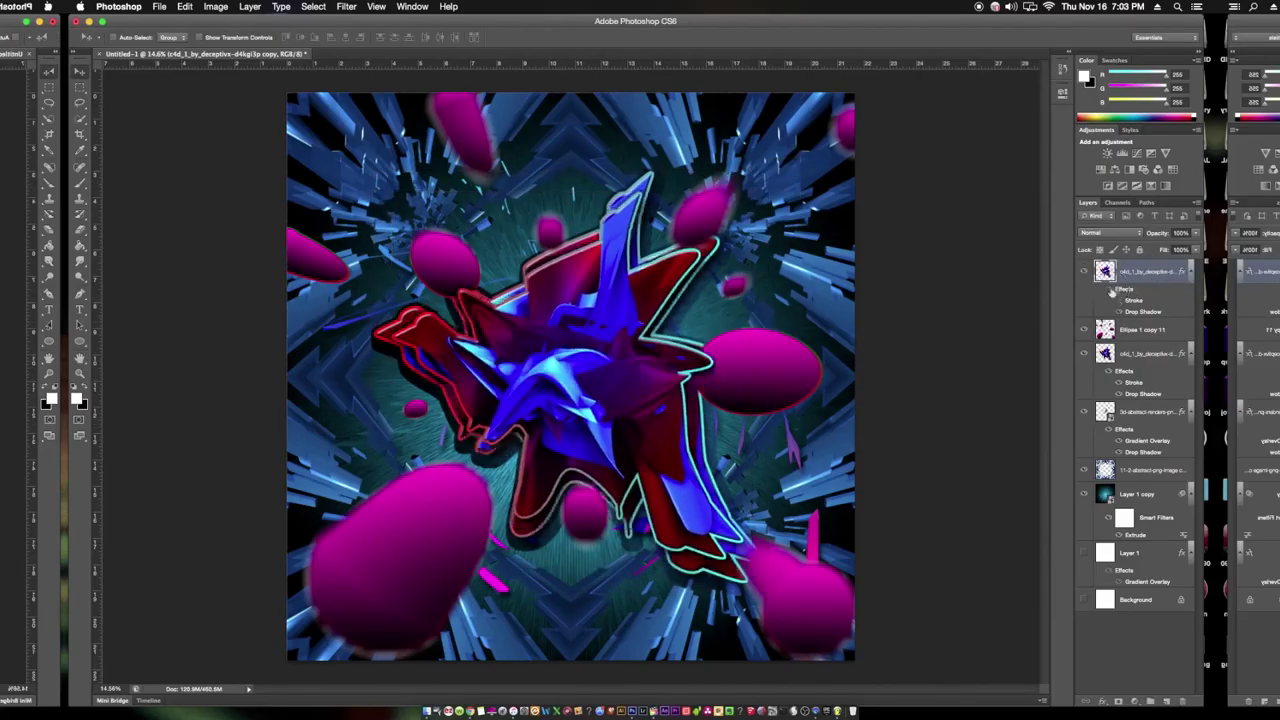
Give the original object a high-radius Gaussian Blur and scale the glow down.
key(alt+bracketleft)
key(alt+bracketleft)
key(ctrl+alt+f)
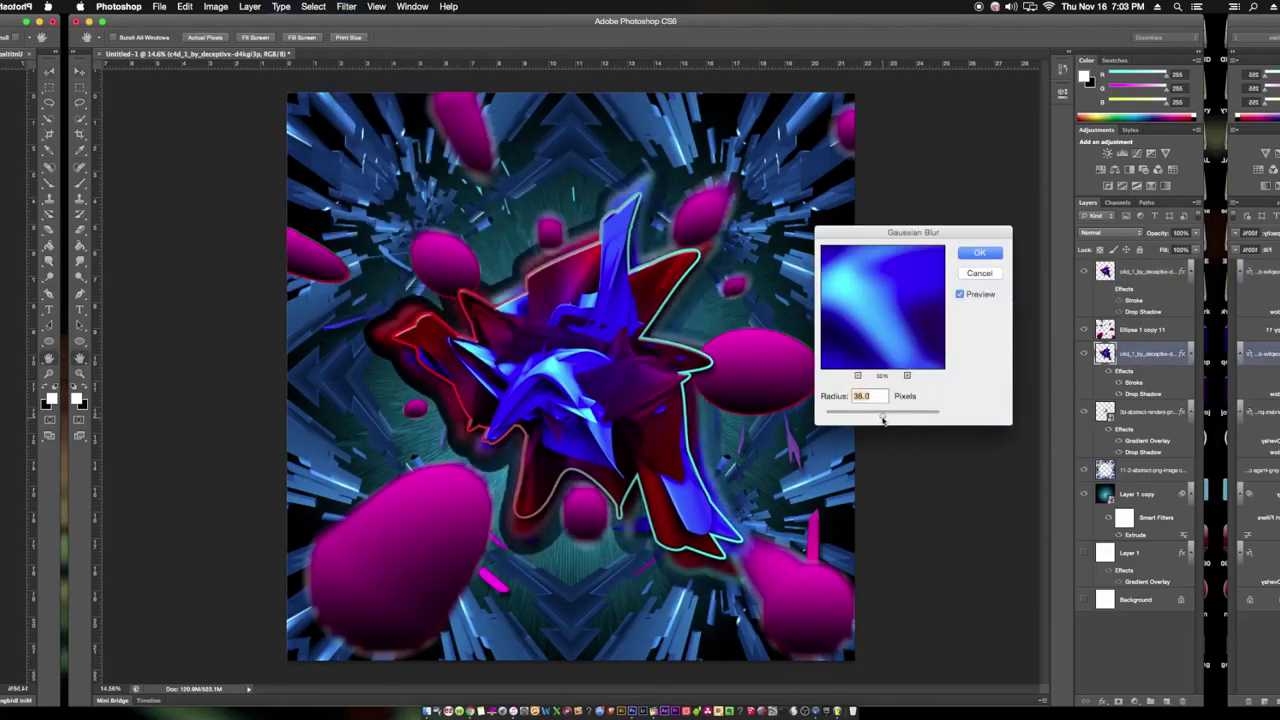
mouse_move(886, 420)
mouse_down()
mouse_move(901, 418)
mouse_move(846, 419)
mouse_move(880, 412)
mouse_up()
key(Return)
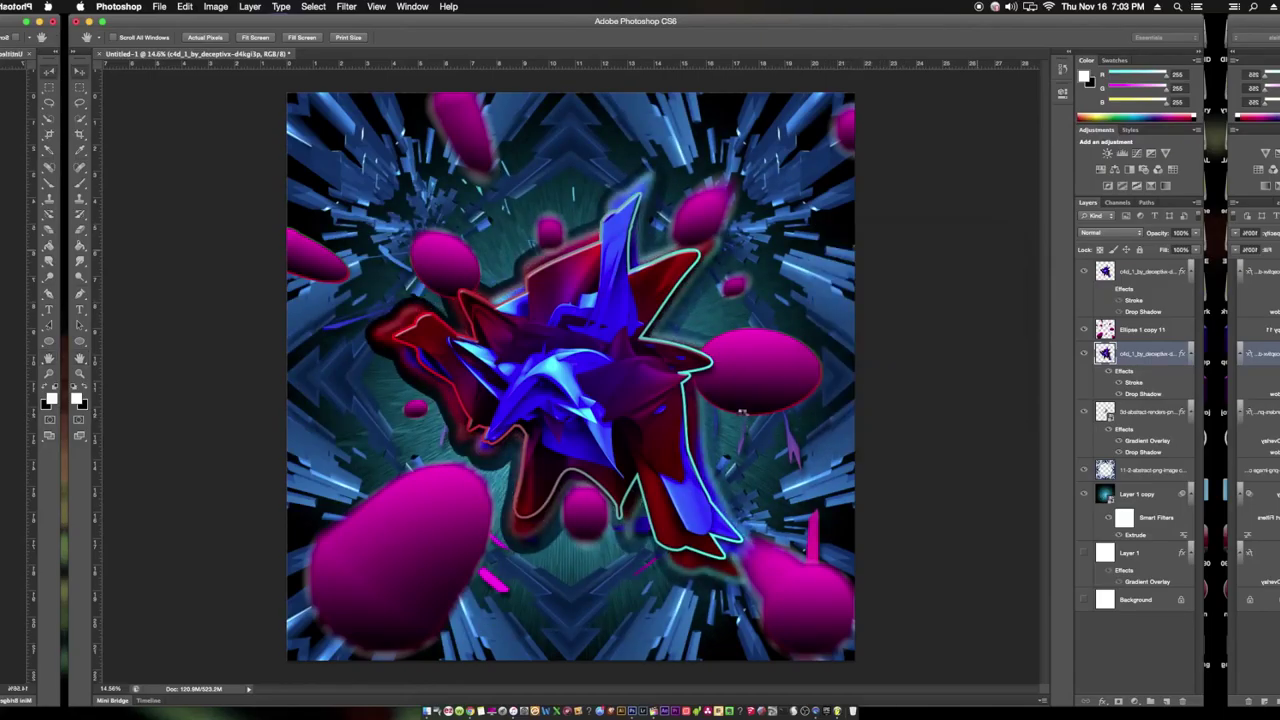
key(ctrl+t)
drag(790, 164, 766, 178)
key(Return)
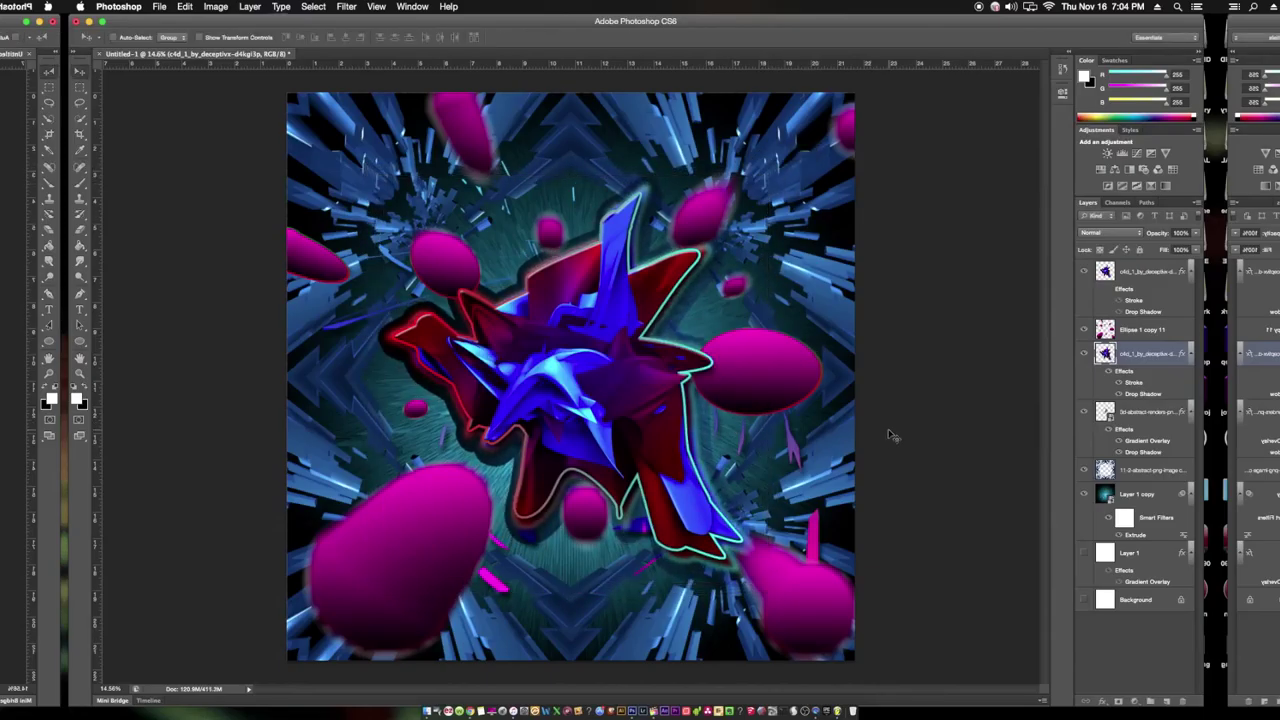
Save the poster as 3D RENDER EDIT 1.psd in the 3D + CGI PNGS folder, confirming quality options.
click(159, 6)
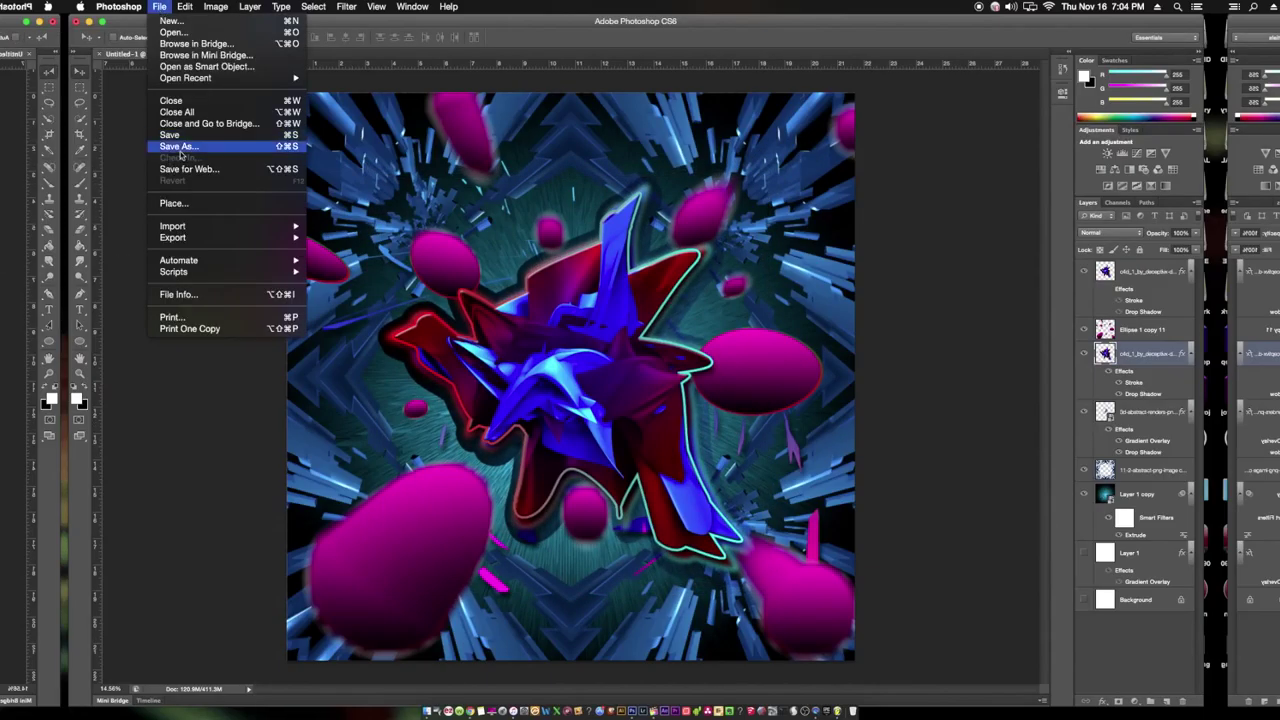
click(175, 211)
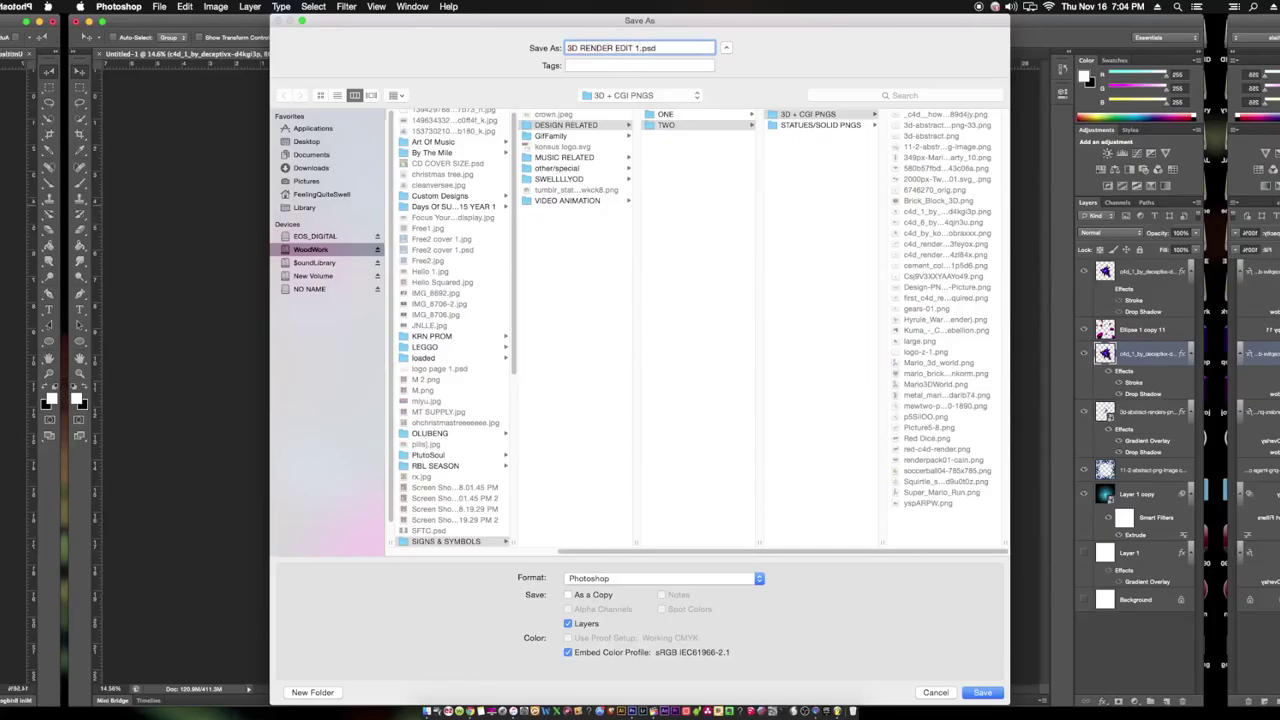
key(Return)
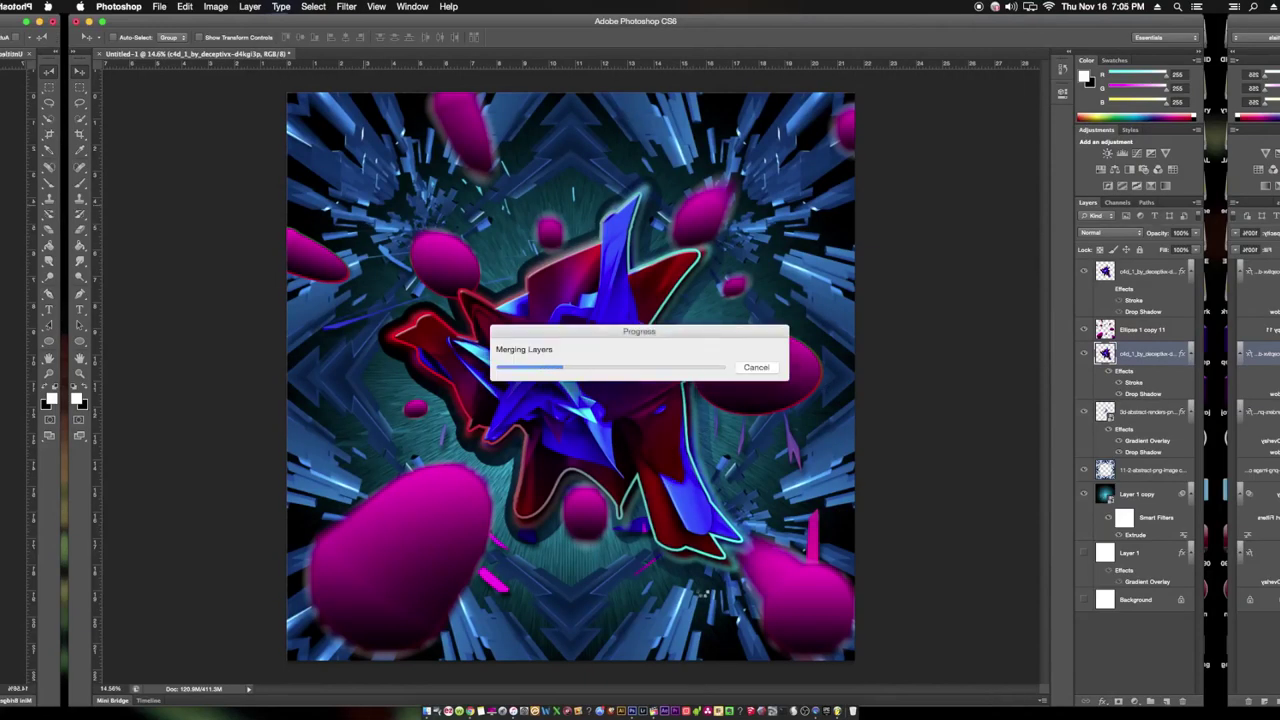
click(709, 275)
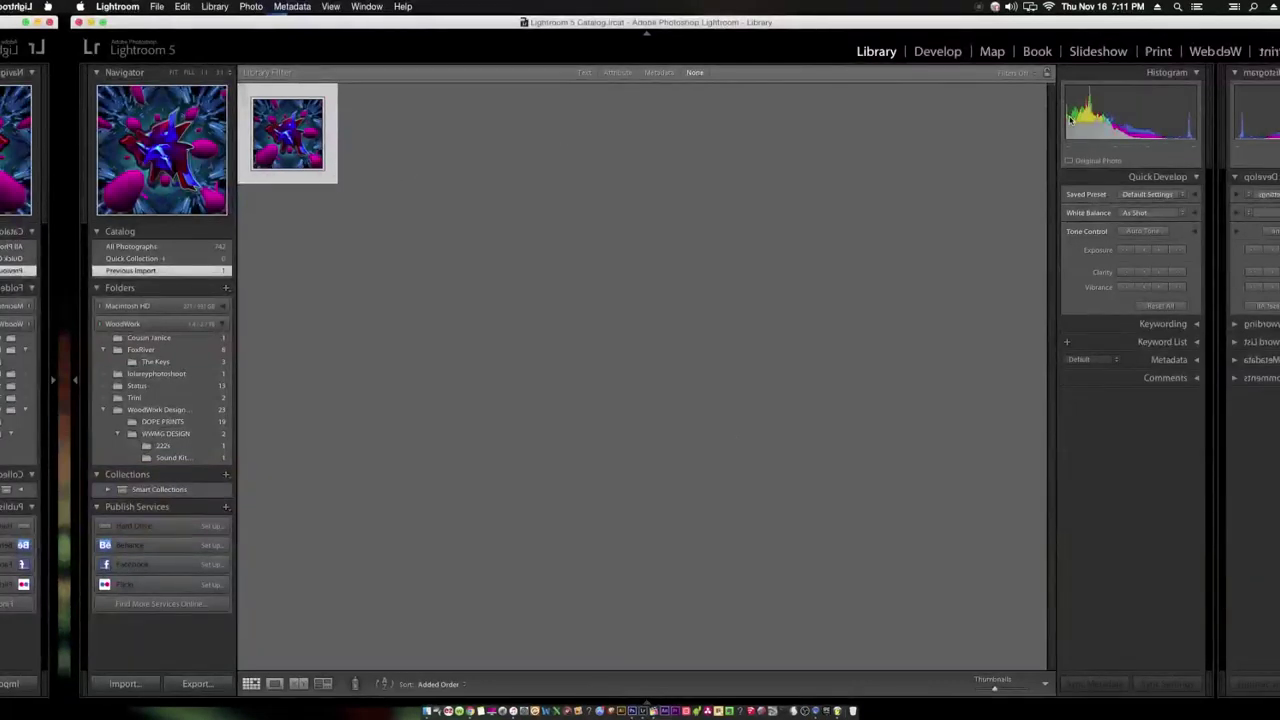
In Develop, deepen the blacks, add clarity and adjust blue and aqua luminance.
click(938, 52)
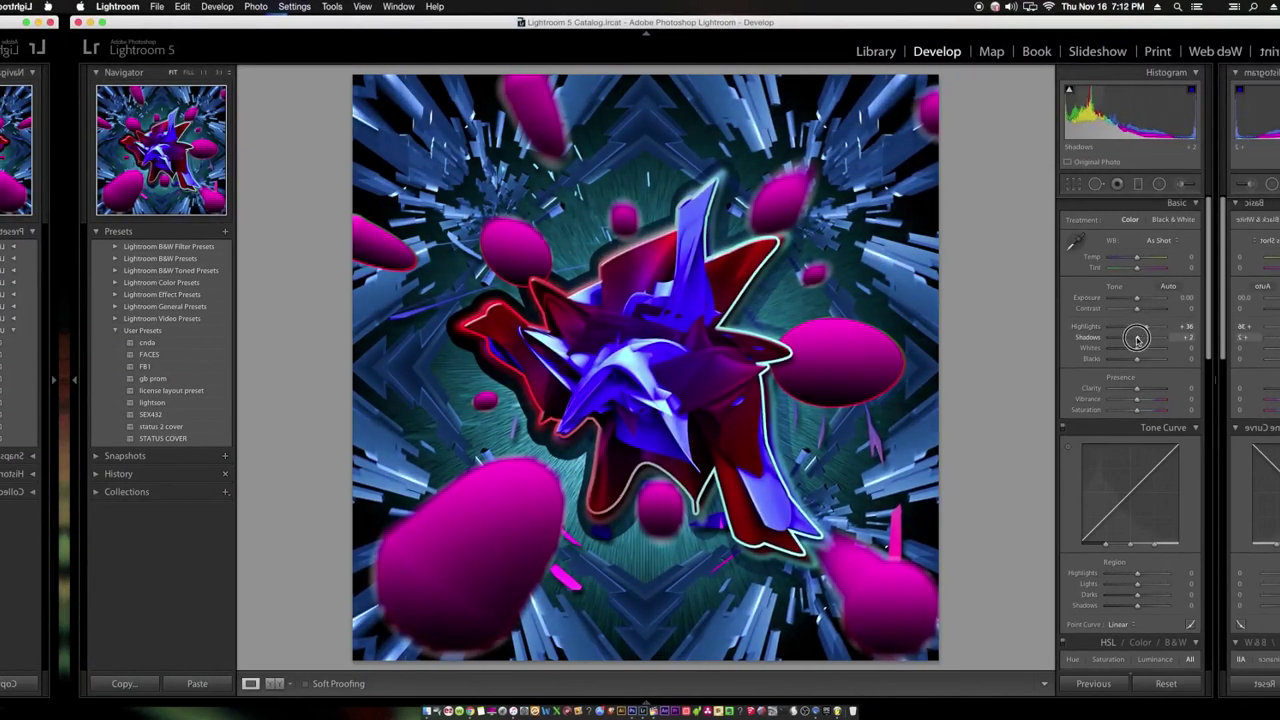
mouse_move(1137, 360)
mouse_down()
mouse_move(1143, 389)
mouse_move(1168, 369)
mouse_move(1147, 380)
mouse_move(1157, 434)
mouse_move(1141, 473)
mouse_up()
scroll(1140, 385, down, 5)
scroll(1138, 375, down, 5)
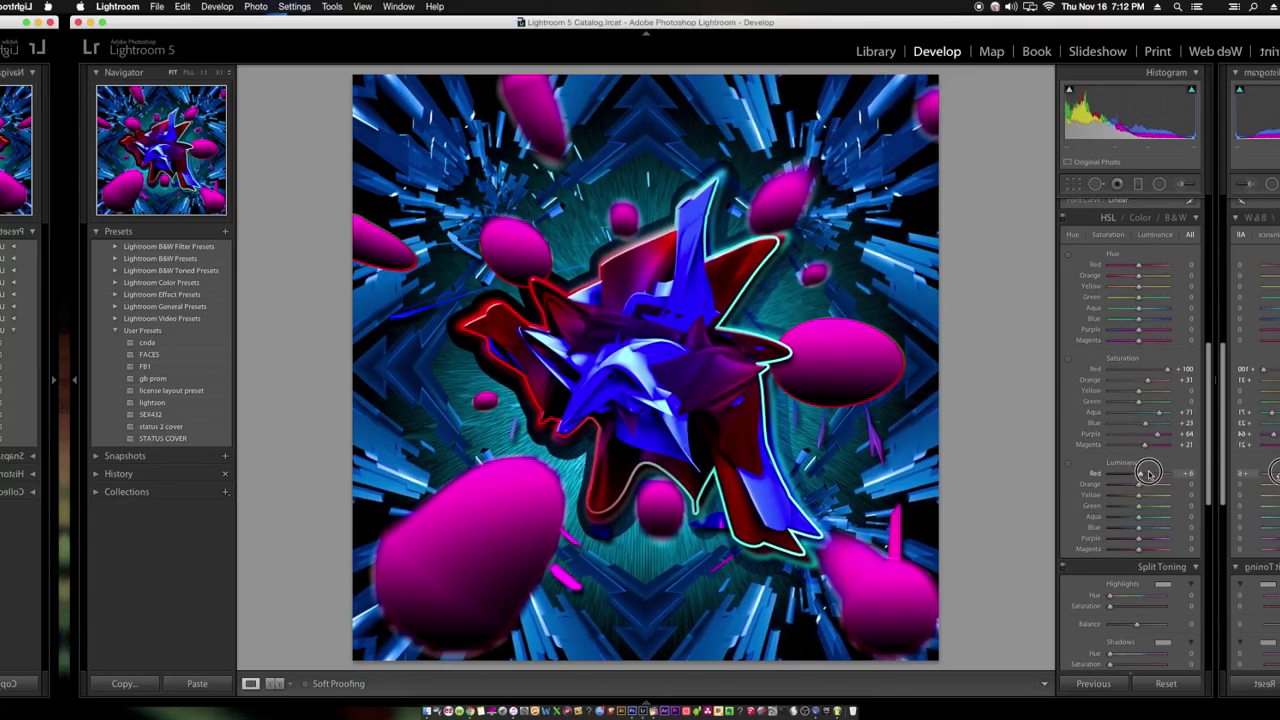
mouse_move(1138, 527)
mouse_down()
mouse_move(1126, 516)
mouse_move(1145, 540)
mouse_up()
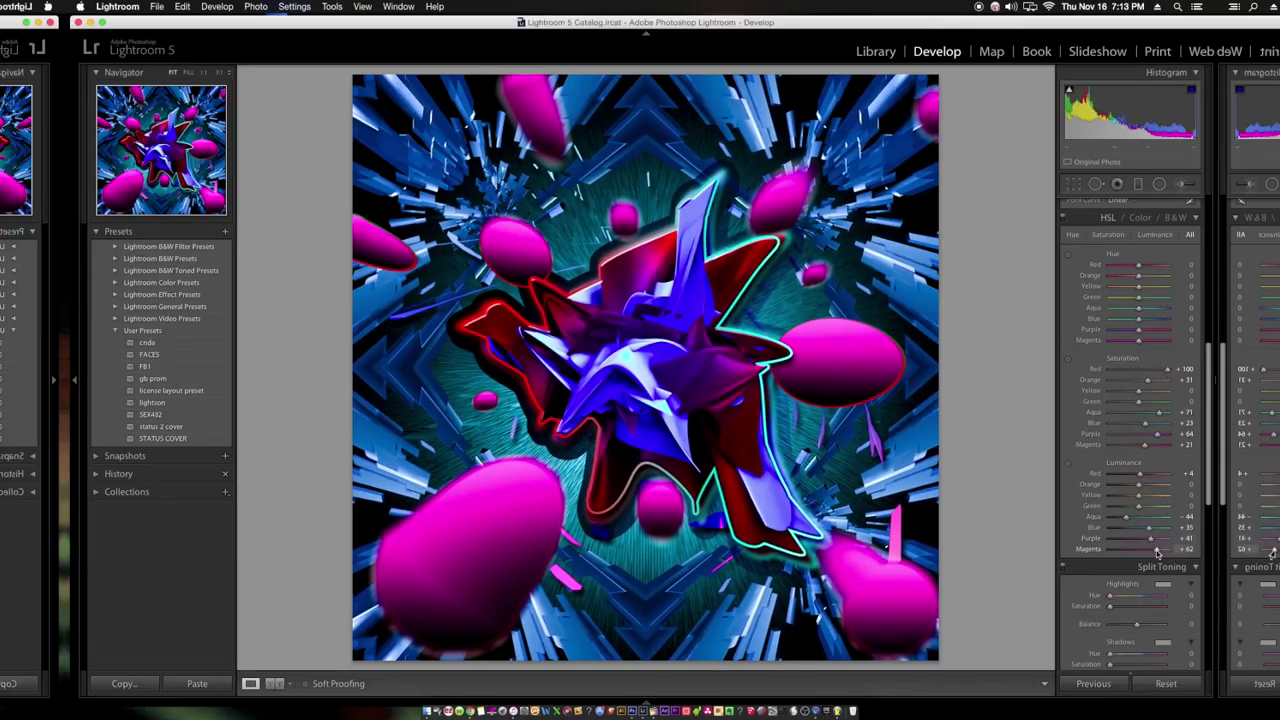
Add film grain of 47 and inspect the poster at 1:1 zoom.
scroll(1145, 540, down, 10)
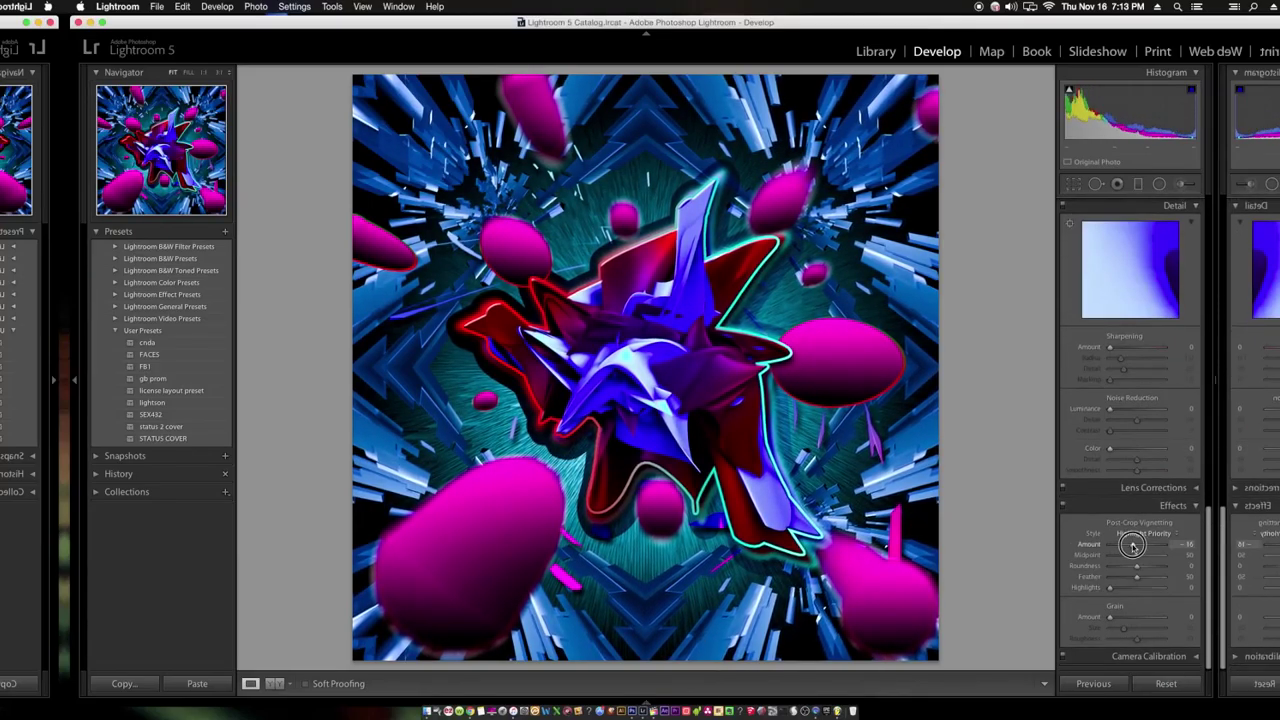
drag(1127, 617, 1144, 617)
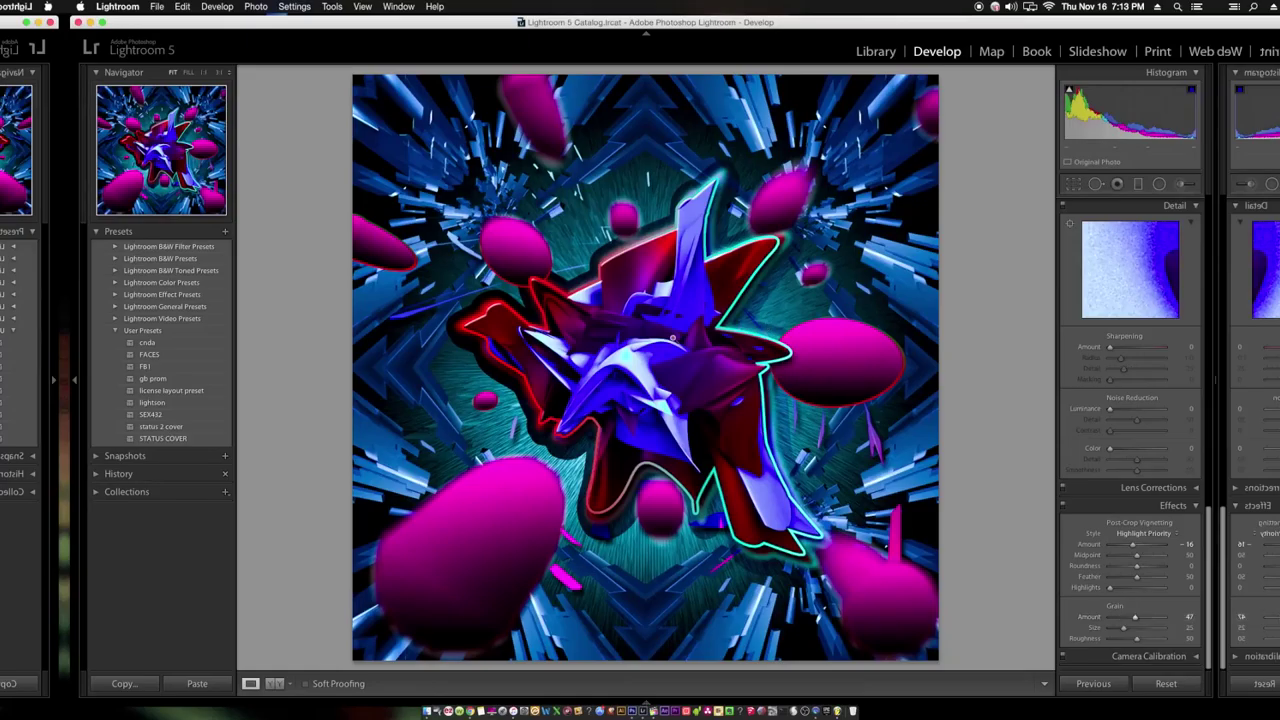
click(673, 339)
drag(608, 289, 780, 250)
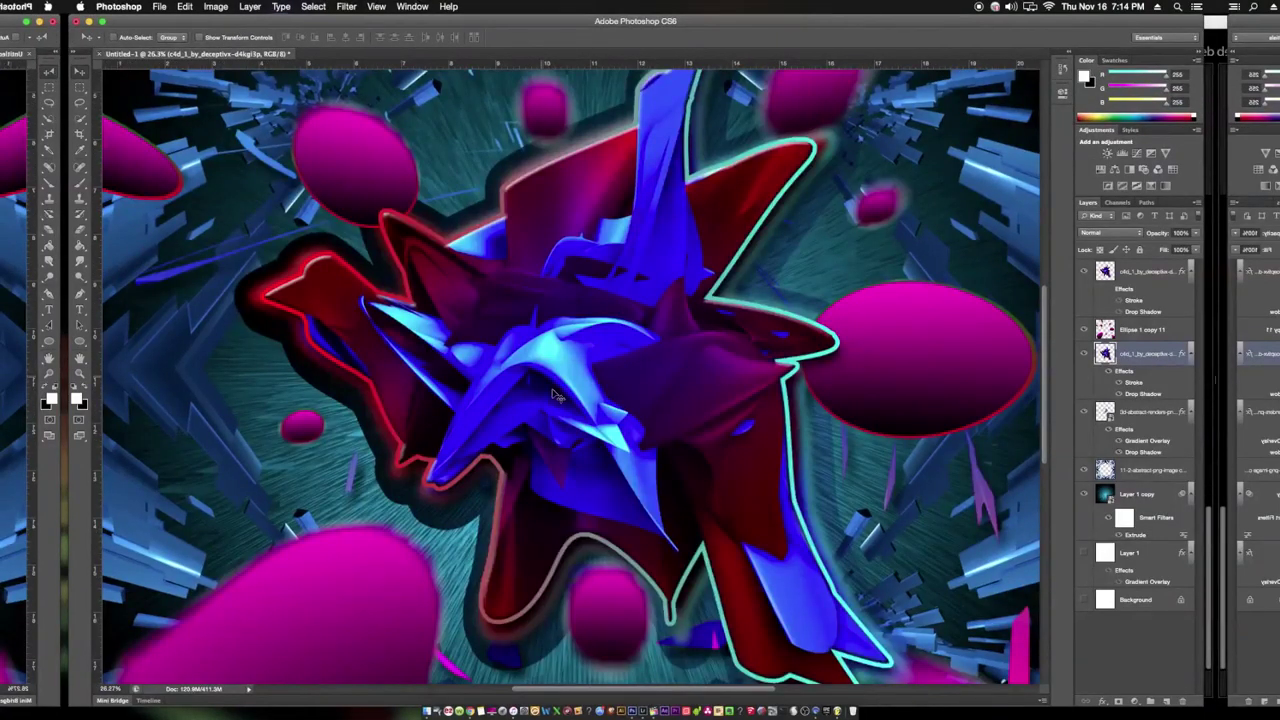
scroll(557, 395, up, 5)
scroll(543, 366, up, 3)
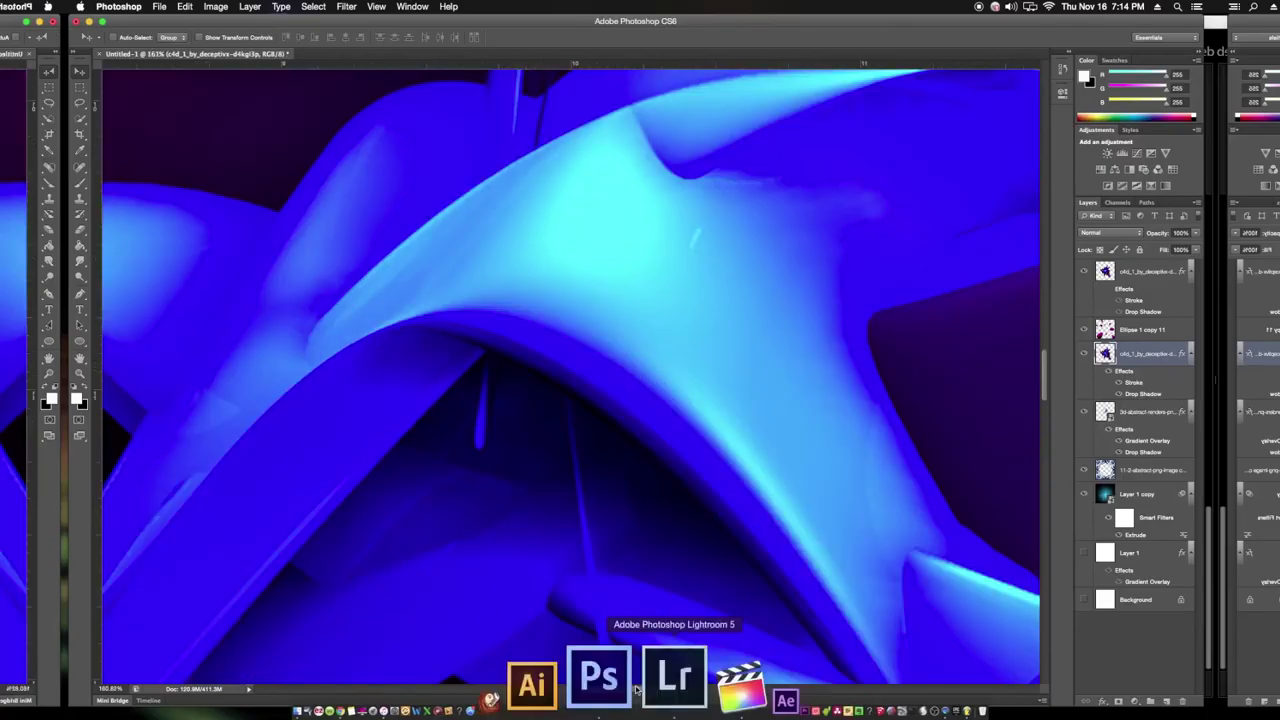
click(636, 688)
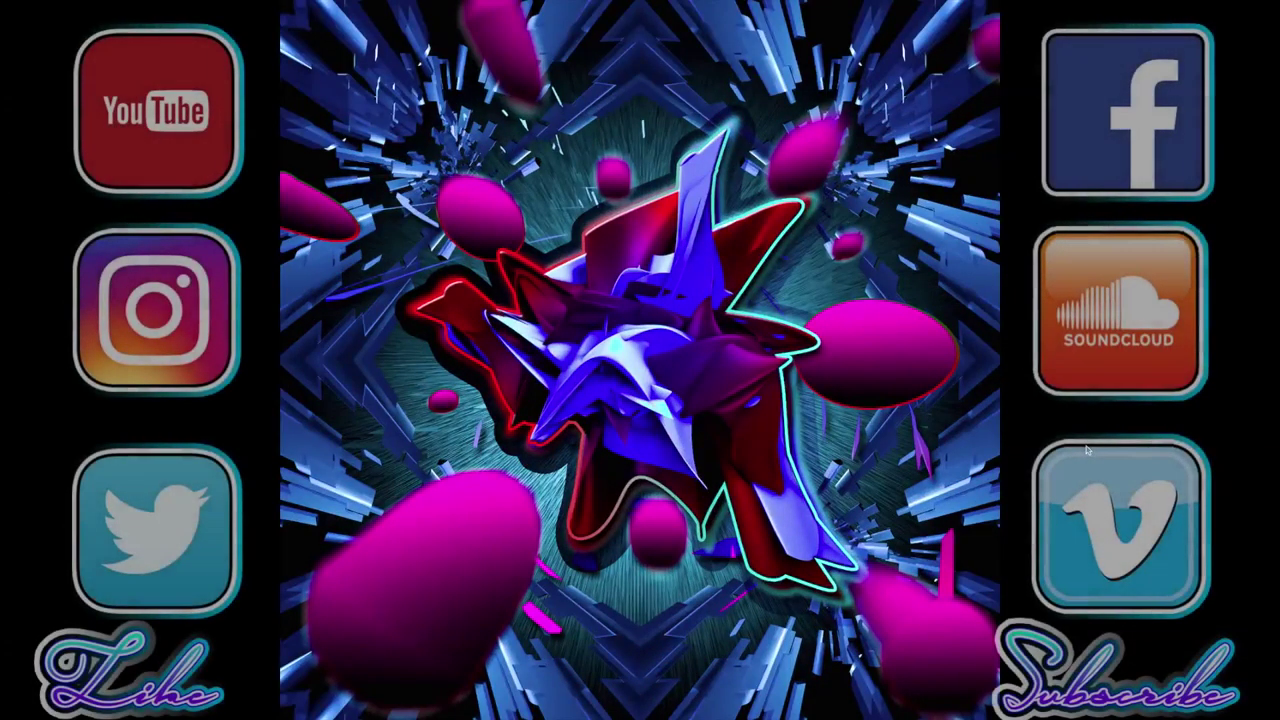